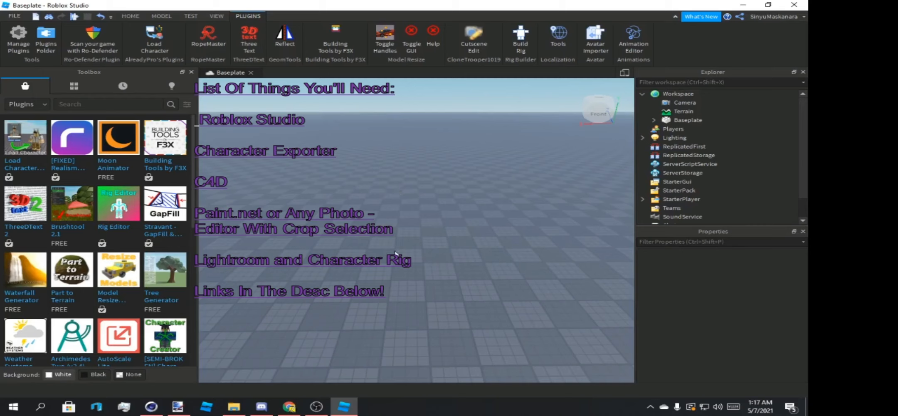
Look over the purchase-here channel and member list of the shop server in Discord and return to Roblox Studio.
{"action": "left_click", "coordinate": [261, 406]}
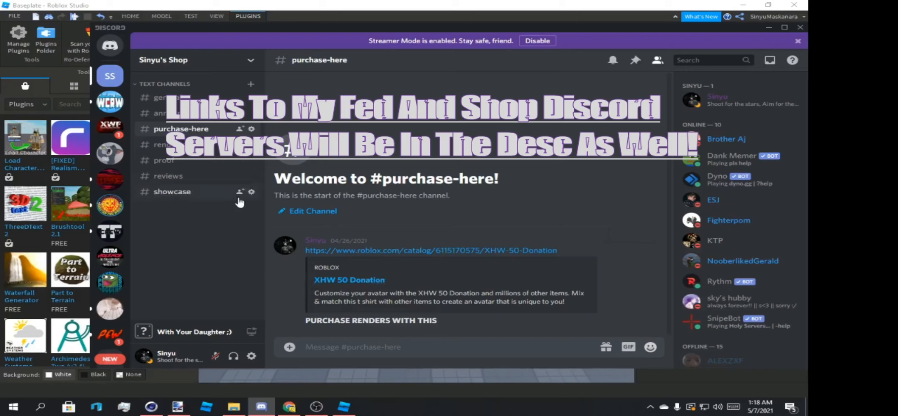
{"action": "scroll", "coordinate": [722, 138], "scroll_direction": "down", "scroll_amount": 1}
{"action": "scroll", "coordinate": [722, 138], "scroll_direction": "down", "scroll_amount": 3}
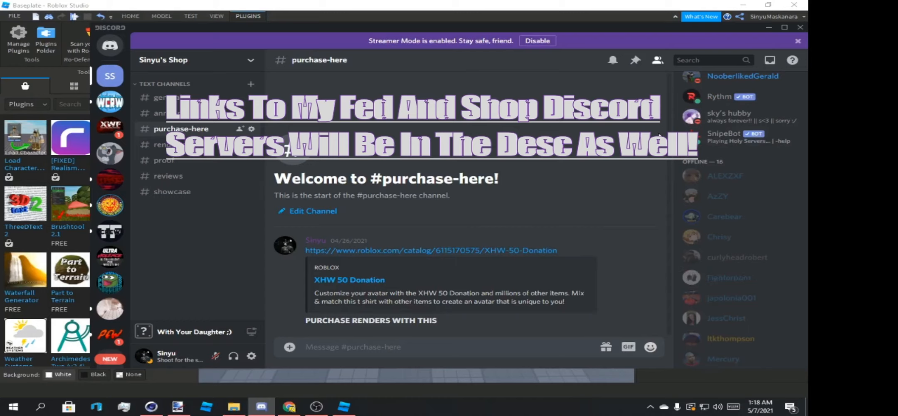
{"action": "left_click", "coordinate": [343, 407]}
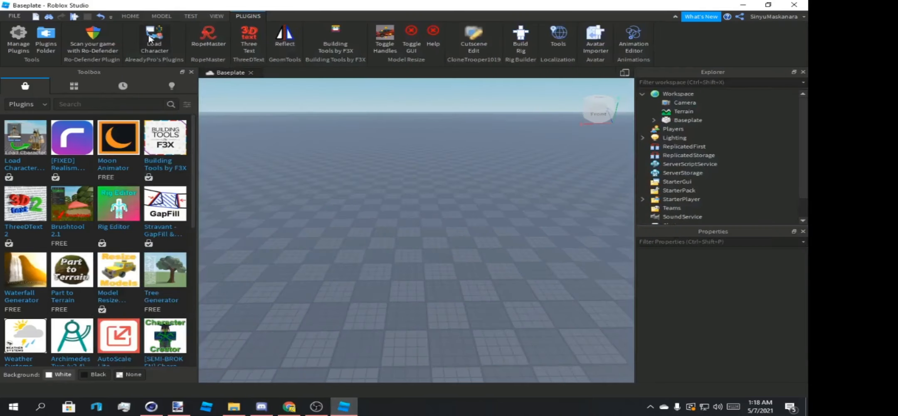
Spawn an R6 character at the origin with the Load Character plugin, using the creator's Roblox username, and close the plugin.
{"action": "left_click", "coordinate": [150, 39]}
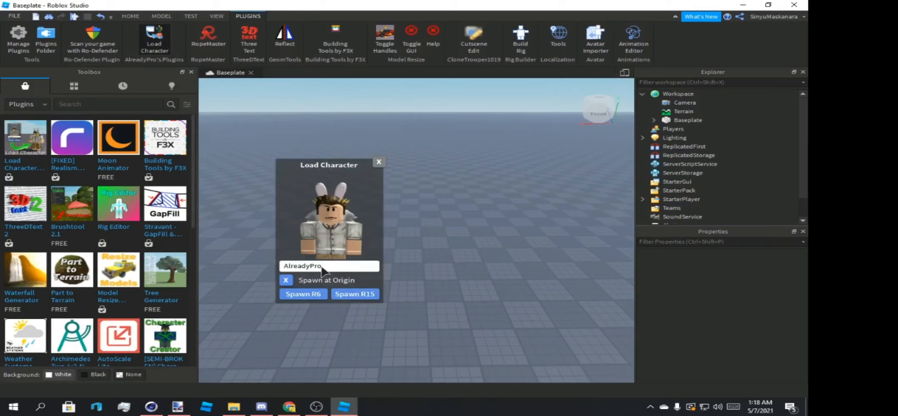
{"action": "left_click_drag", "start_coordinate": [323, 265], "coordinate": [285, 266]}
{"action": "type", "text": "SinyuMaskanara"}
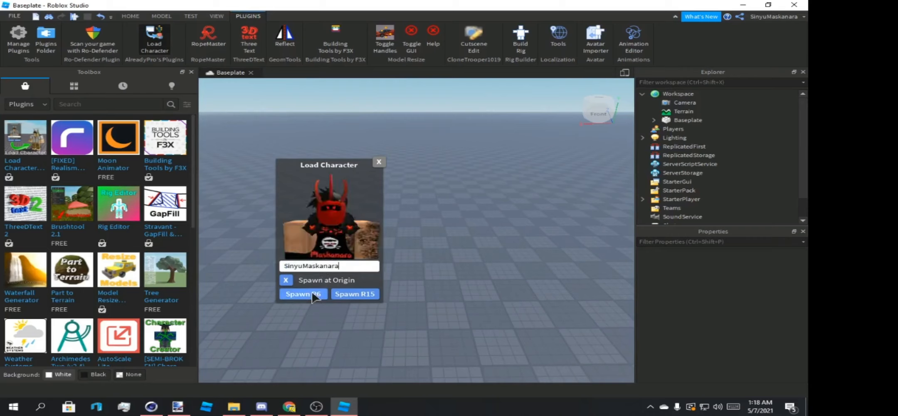
{"action": "left_click", "coordinate": [378, 163]}
Inspect the spawned character up close from the back and the front.
{"action": "scroll", "coordinate": [507, 217], "scroll_direction": "up", "scroll_amount": 2}
{"action": "right_click_drag", "start_coordinate": [510, 224], "coordinate": [434, 237]}
{"action": "scroll", "coordinate": [507, 217], "scroll_direction": "up", "scroll_amount": 5}
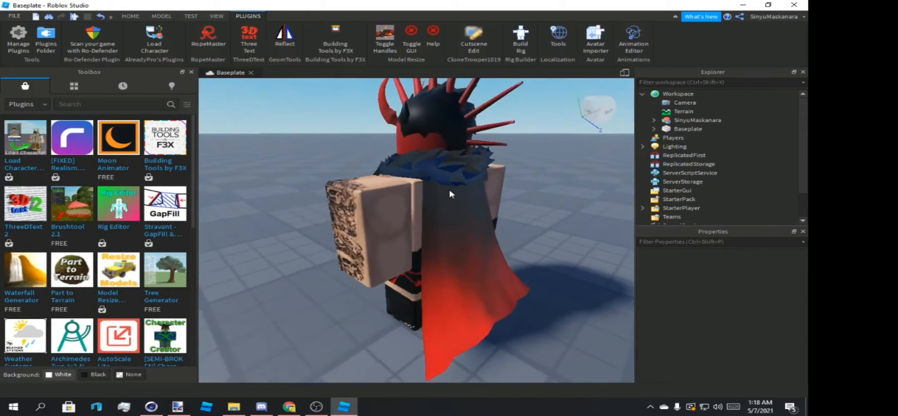
{"action": "right_click_drag", "start_coordinate": [448, 187], "coordinate": [342, 199]}
{"action": "scroll", "coordinate": [342, 199], "scroll_direction": "down", "scroll_amount": 5}
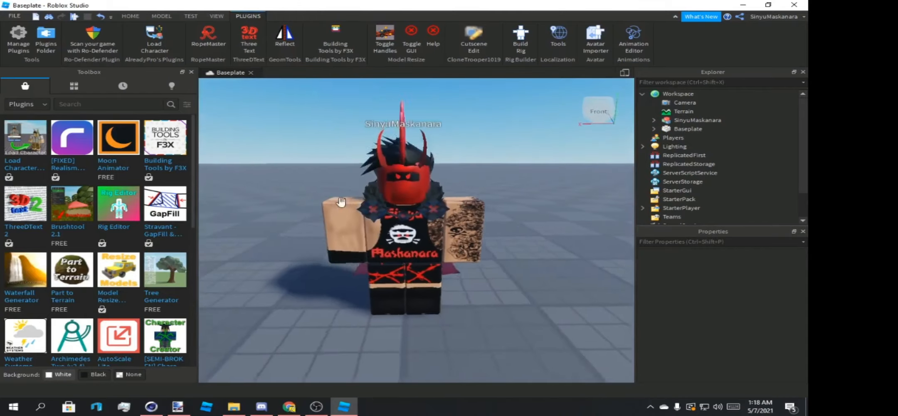
{"action": "scroll", "coordinate": [342, 206], "scroll_direction": "up", "scroll_amount": 3}
{"action": "left_click", "coordinate": [342, 206]}
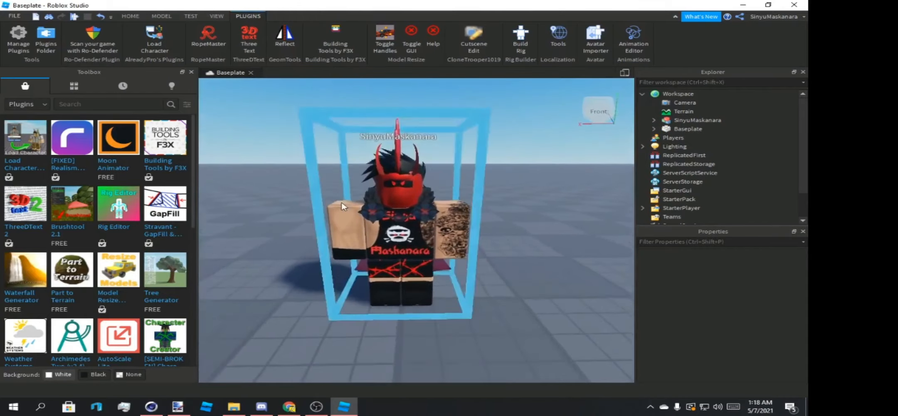
{"action": "scroll", "coordinate": [341, 206], "scroll_direction": "up", "scroll_amount": 3}
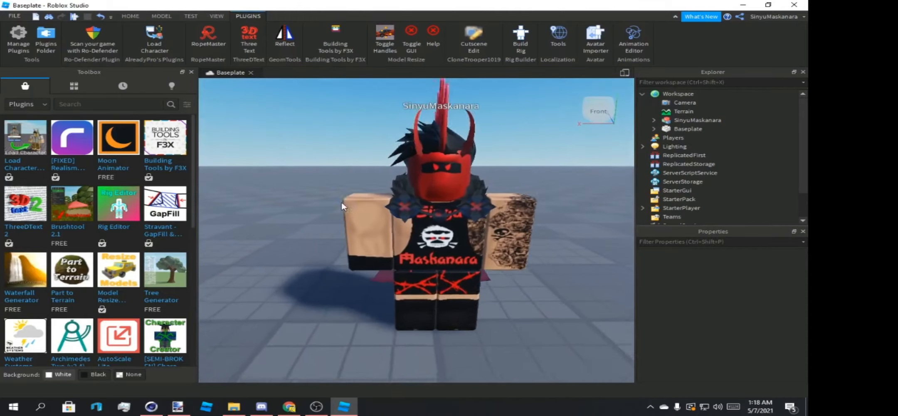
{"action": "mouse_move", "coordinate": [342, 205]}
{"action": "right_mouse_down"}
{"action": "mouse_move", "coordinate": [349, 202]}
{"action": "mouse_move", "coordinate": [342, 206]}
{"action": "right_mouse_up"}
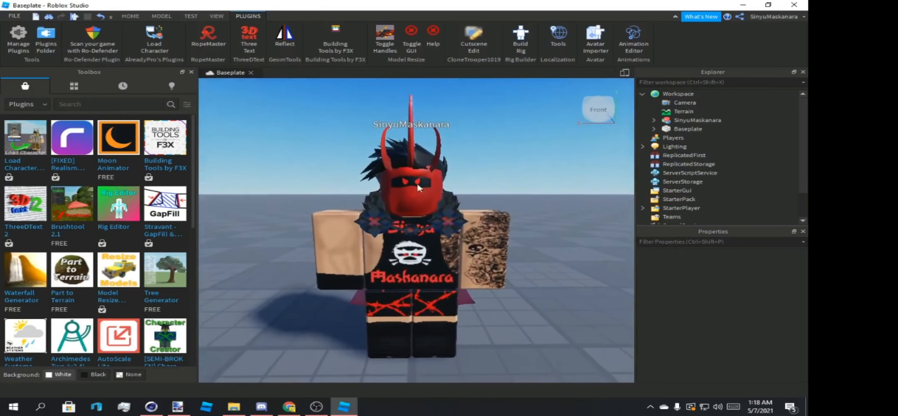
Try to export the character model as an OBJ file named SinyuRed to the New folder in Pictures.
{"action": "left_click", "coordinate": [456, 260]}
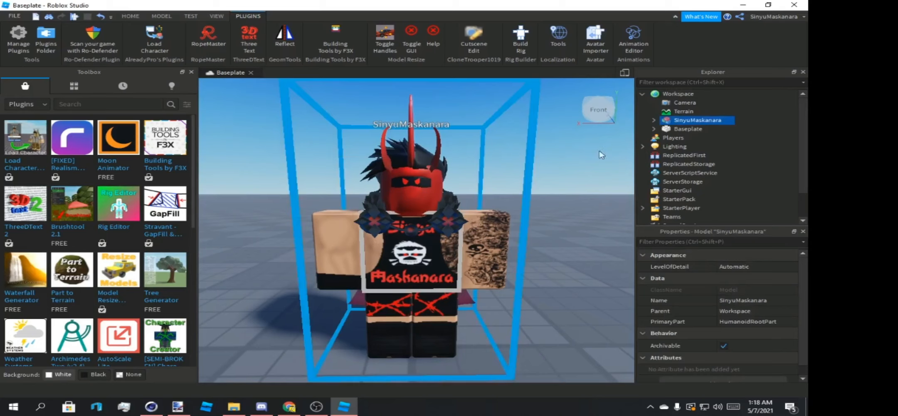
{"action": "right_click", "coordinate": [690, 120]}
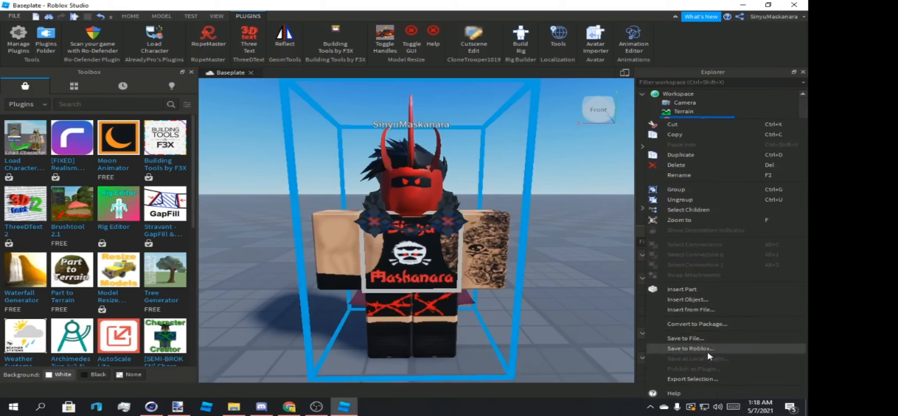
{"action": "left_click", "coordinate": [706, 376]}
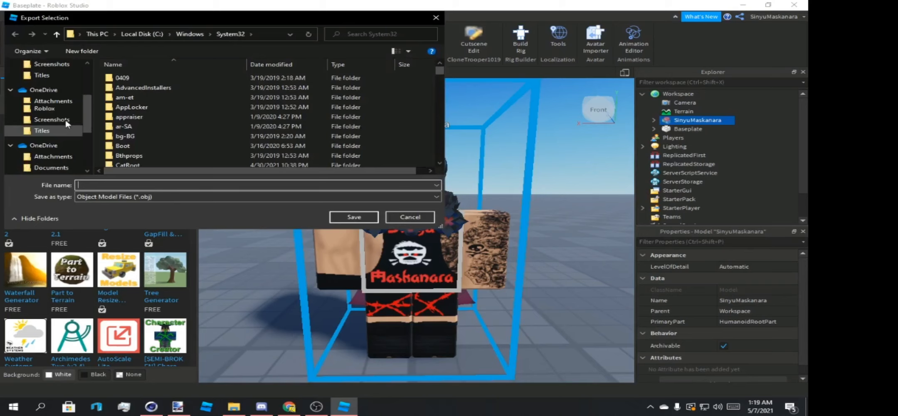
{"action": "scroll", "coordinate": [66, 123], "scroll_direction": "up", "scroll_amount": 3}
{"action": "left_click", "coordinate": [62, 126]}
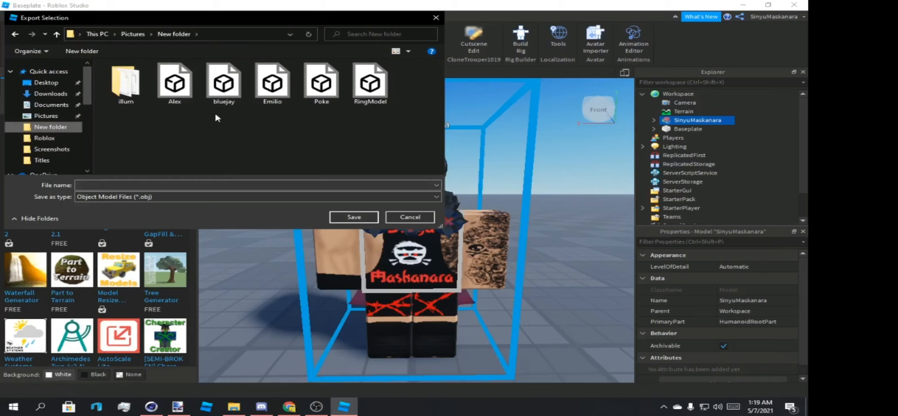
{"action": "left_click", "coordinate": [197, 184]}
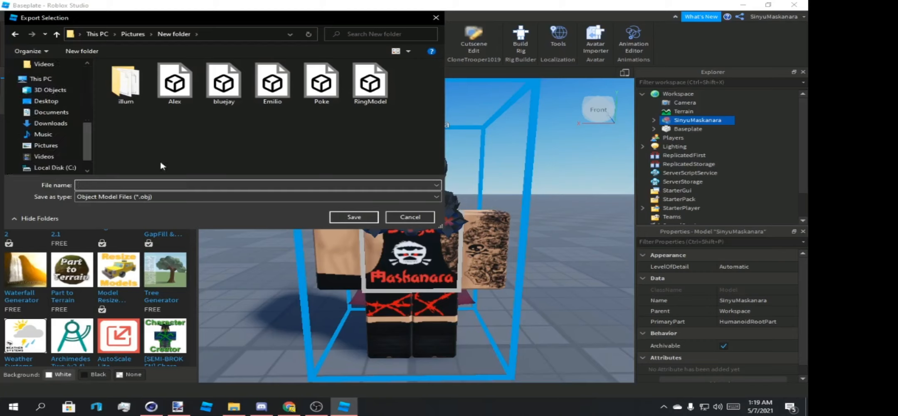
{"action": "type", "text": "SinyuRed"}
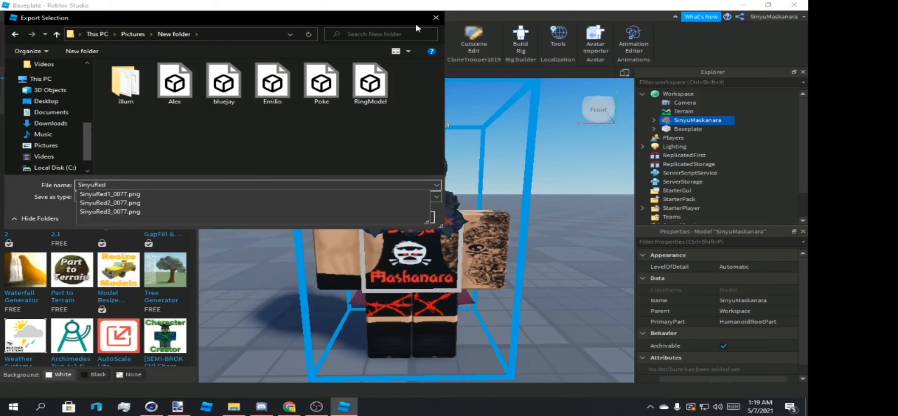
{"action": "key", "text": "Return"}
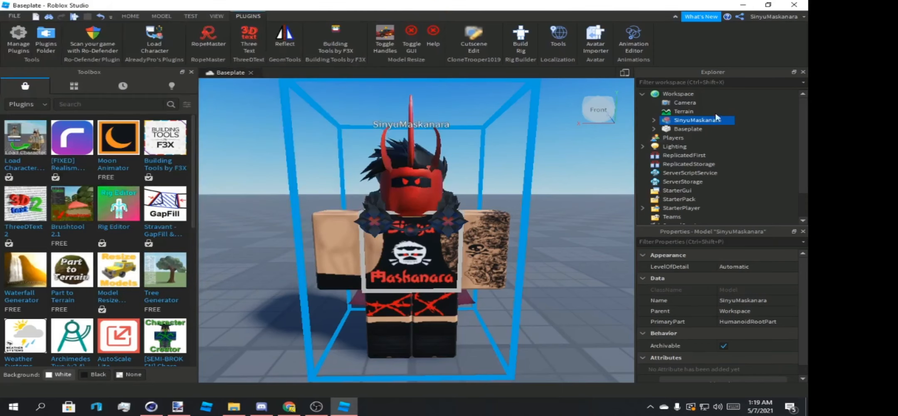
Rename the character model as RedSinyuEnt.
{"action": "left_click", "coordinate": [742, 300]}
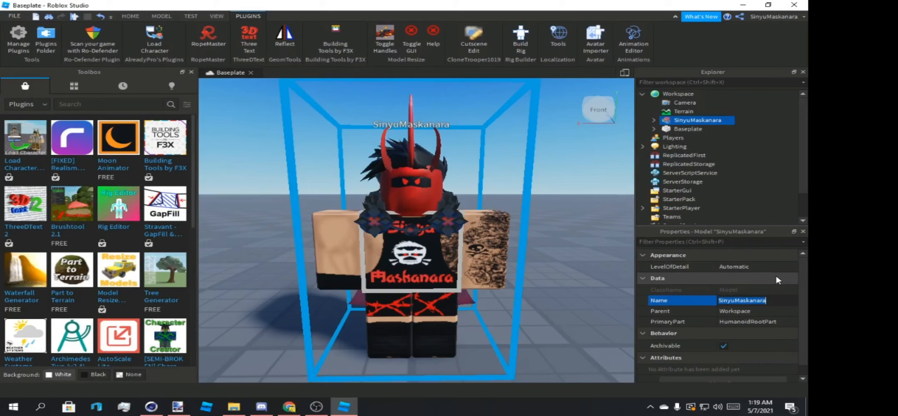
{"action": "type", "text": "RedS"}
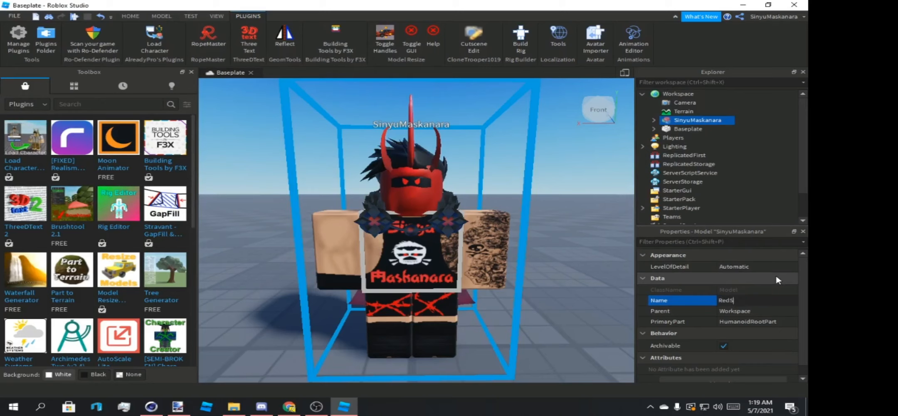
{"action": "type", "text": "inyuEnt"}
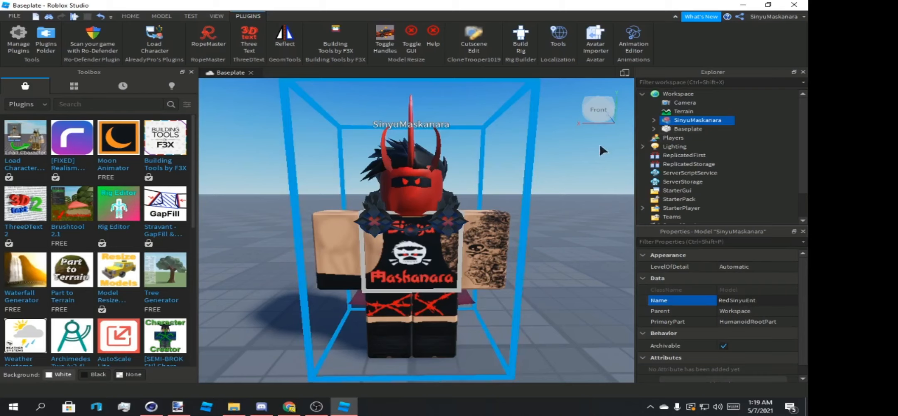
{"action": "key", "text": "Return"}
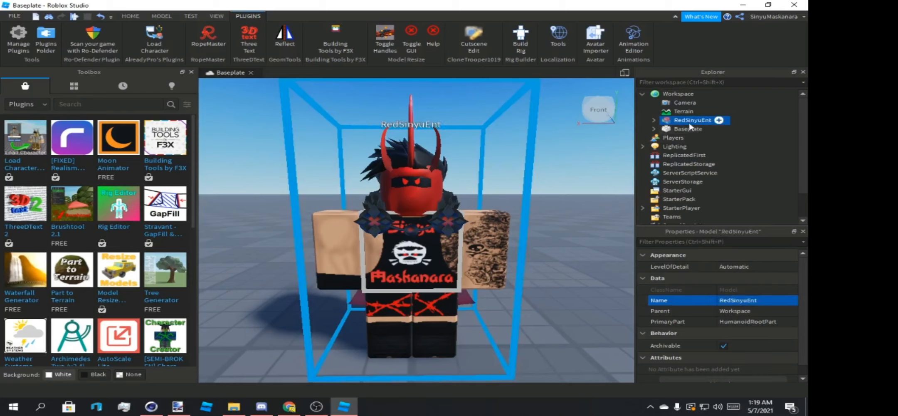
Export the RedSinyuEnt model as an OBJ file named Sinyu in the New folder in Pictures.
{"action": "right_click", "coordinate": [682, 121]}
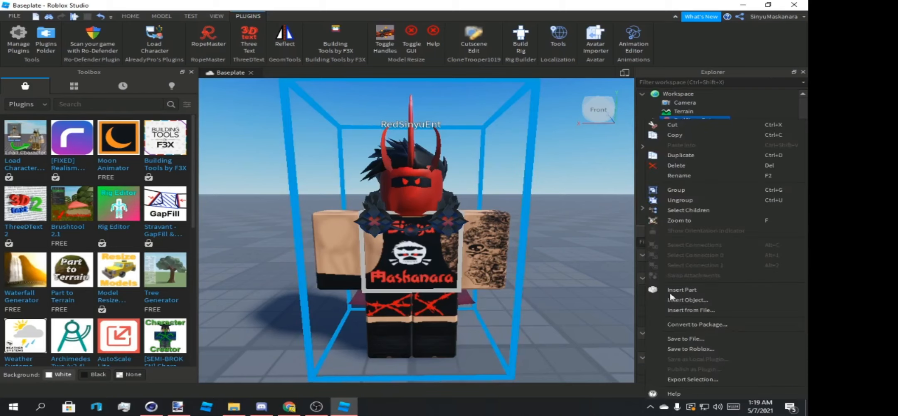
{"action": "left_click", "coordinate": [680, 382]}
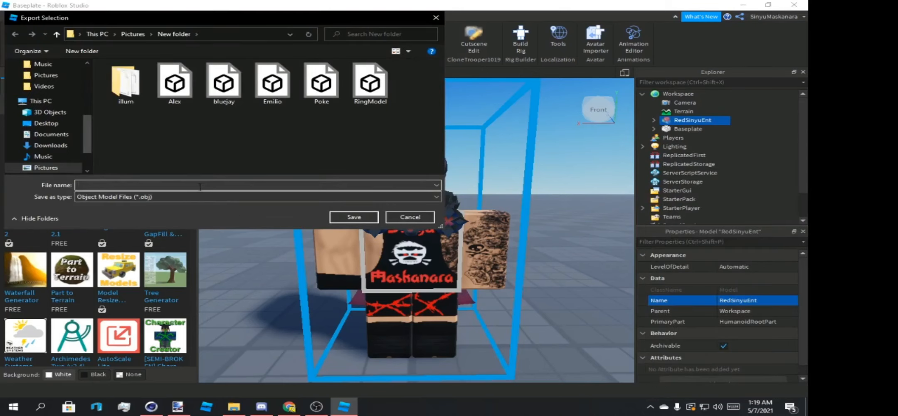
{"action": "type", "text": "Sinyu"}
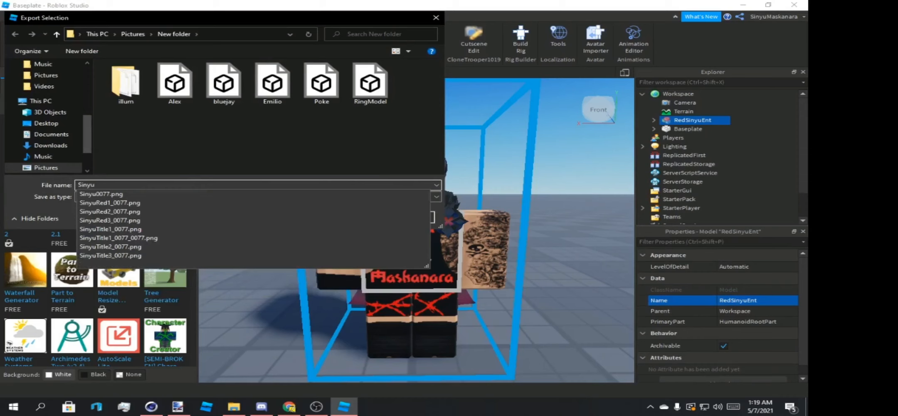
{"action": "key", "text": "Return"}
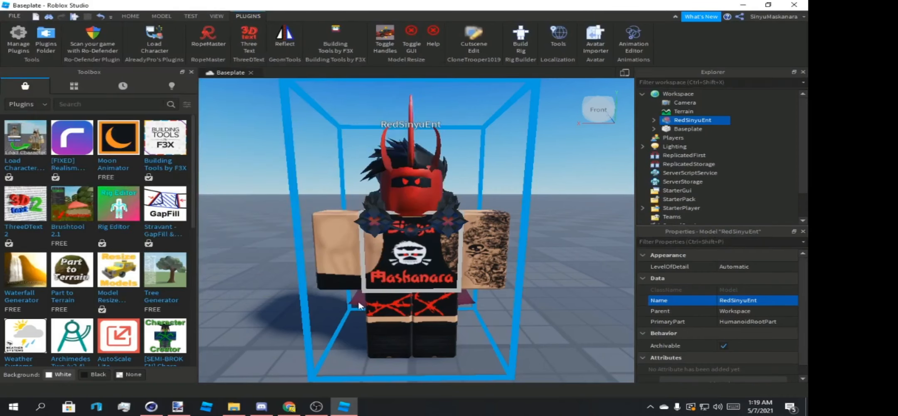
Switch to Cinema 4D and locate the Lightroom scene and nero_rig_v3_fk.lib4d among the files to open, without opening either.
{"action": "left_click", "coordinate": [151, 406]}
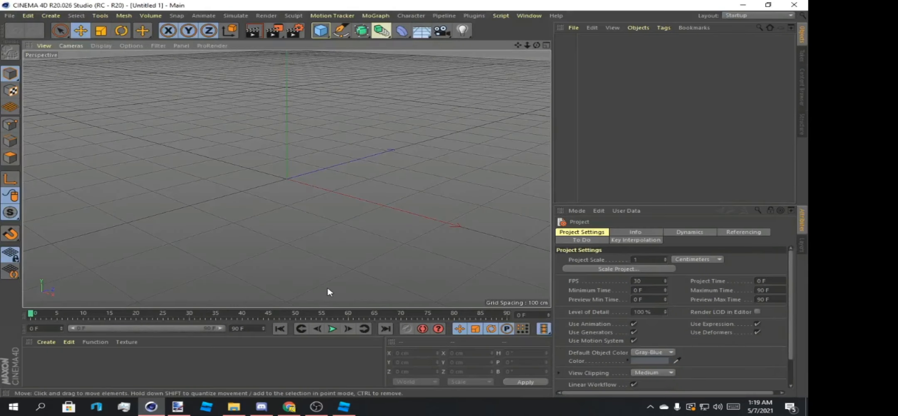
{"action": "left_click", "coordinate": [16, 16]}
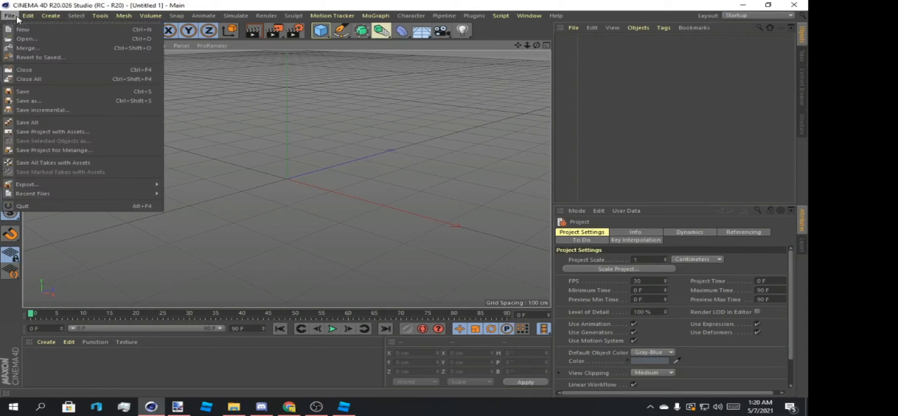
{"action": "left_click", "coordinate": [29, 42]}
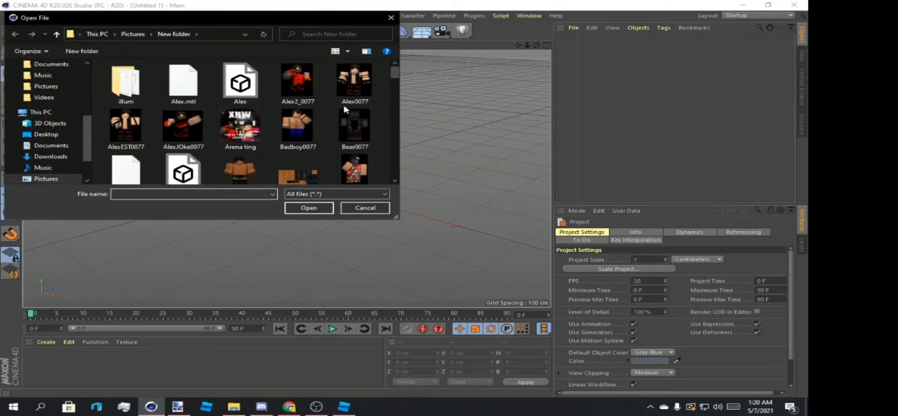
{"action": "left_click_drag", "start_coordinate": [398, 80], "coordinate": [387, 111]}
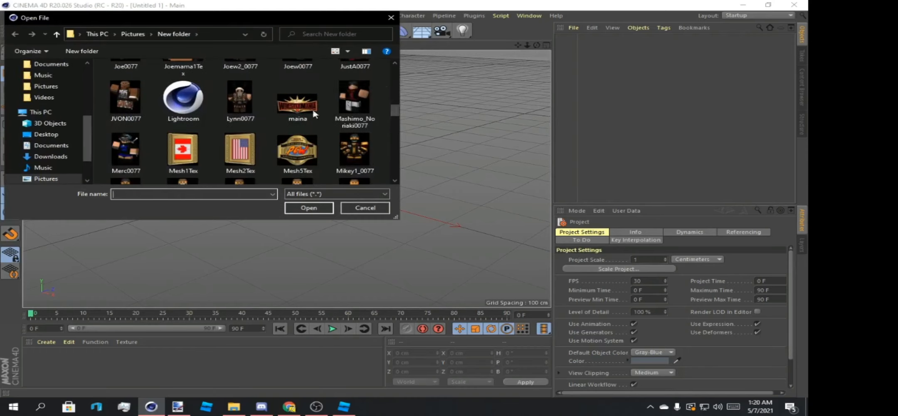
{"action": "left_click", "coordinate": [182, 112]}
{"action": "left_click_drag", "start_coordinate": [393, 110], "coordinate": [395, 126]}
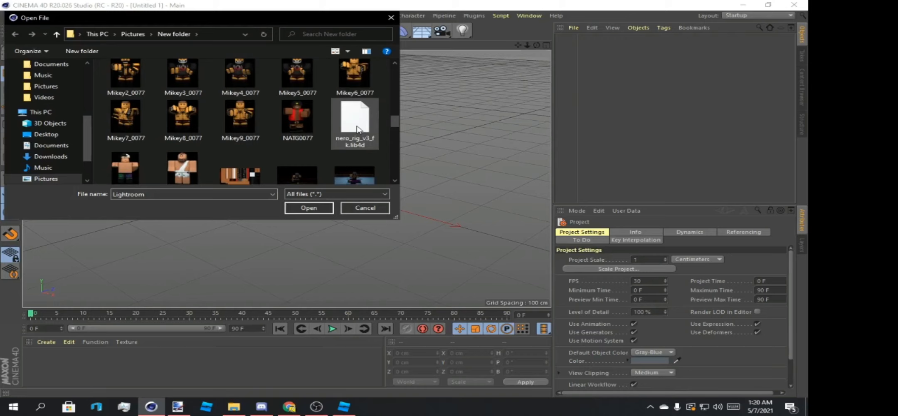
{"action": "left_click", "coordinate": [356, 126]}
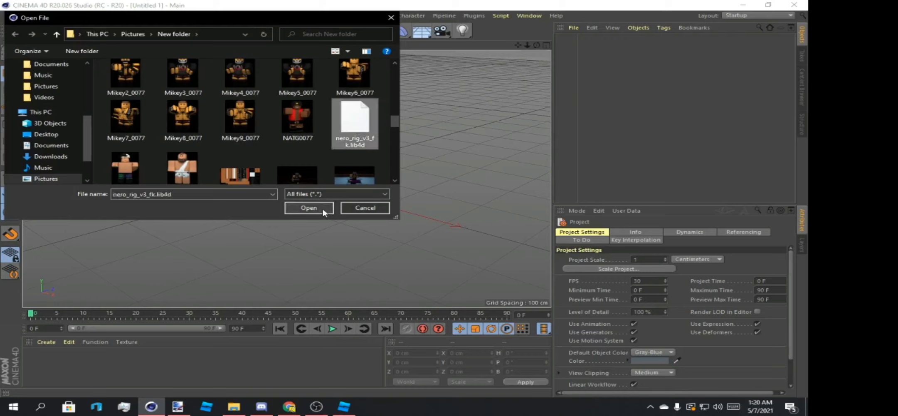
{"action": "mouse_move", "coordinate": [349, 132]}
{"action": "left_mouse_down"}
{"action": "mouse_move", "coordinate": [492, 150]}
{"action": "mouse_move", "coordinate": [620, 133]}
{"action": "mouse_move", "coordinate": [428, 148]}
{"action": "mouse_move", "coordinate": [359, 129]}
{"action": "left_mouse_up"}
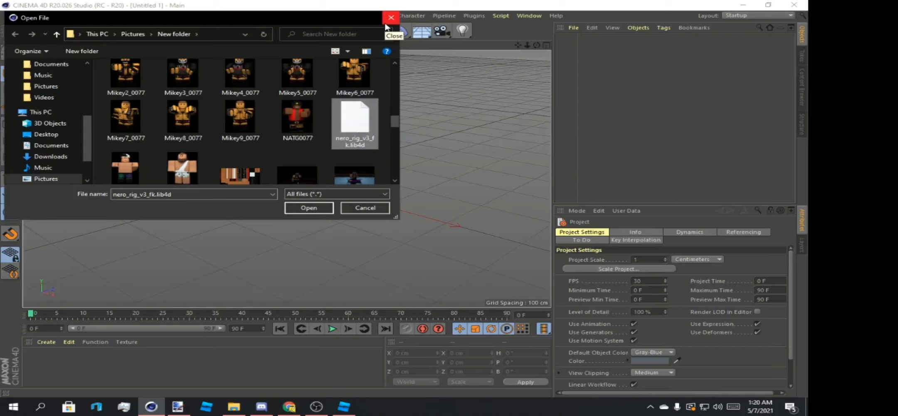
{"action": "left_click", "coordinate": [389, 19]}
Switch to the New folder window in File Explorer and locate the Lightroom scene and nero_rig_v3_fk.lib4d.
{"action": "left_click", "coordinate": [233, 406]}
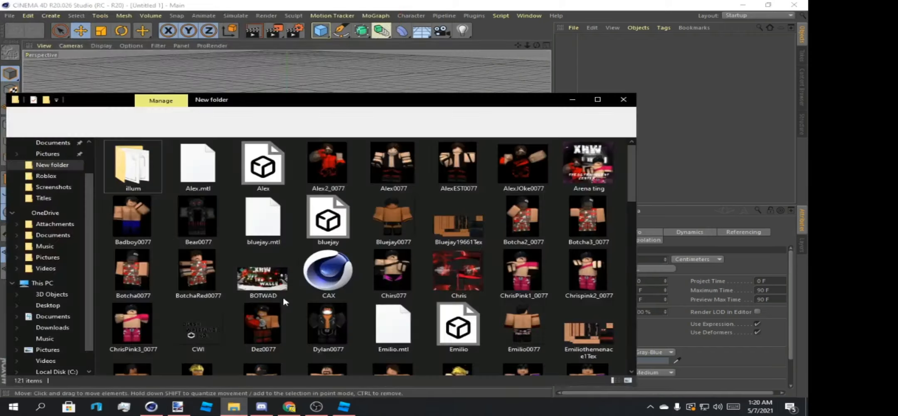
{"action": "scroll", "coordinate": [343, 224], "scroll_direction": "down", "scroll_amount": 5}
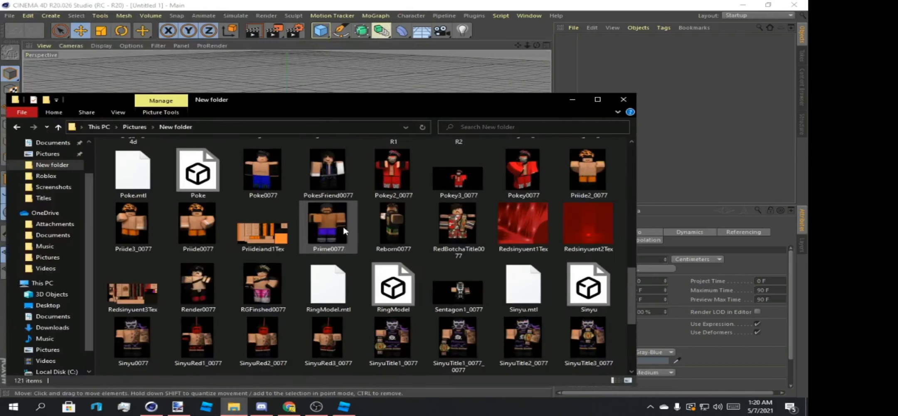
{"action": "mouse_move", "coordinate": [235, 401]}
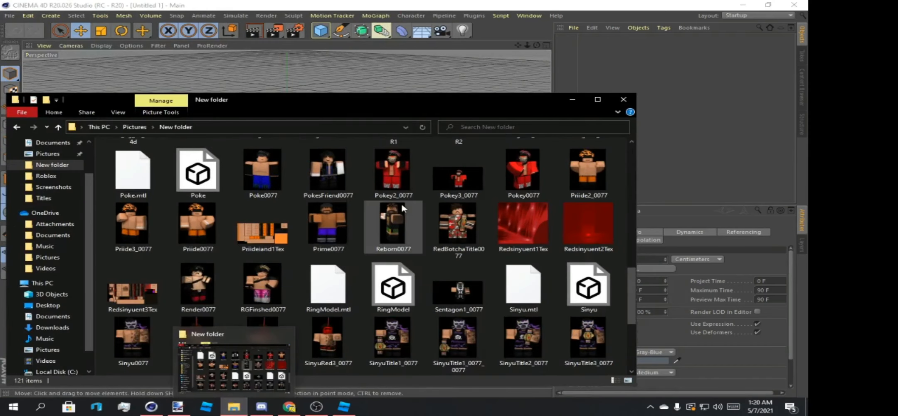
{"action": "scroll", "coordinate": [401, 203], "scroll_direction": "down", "scroll_amount": 3}
{"action": "scroll", "coordinate": [351, 216], "scroll_direction": "up", "scroll_amount": 8}
{"action": "scroll", "coordinate": [315, 220], "scroll_direction": "down", "scroll_amount": 3}
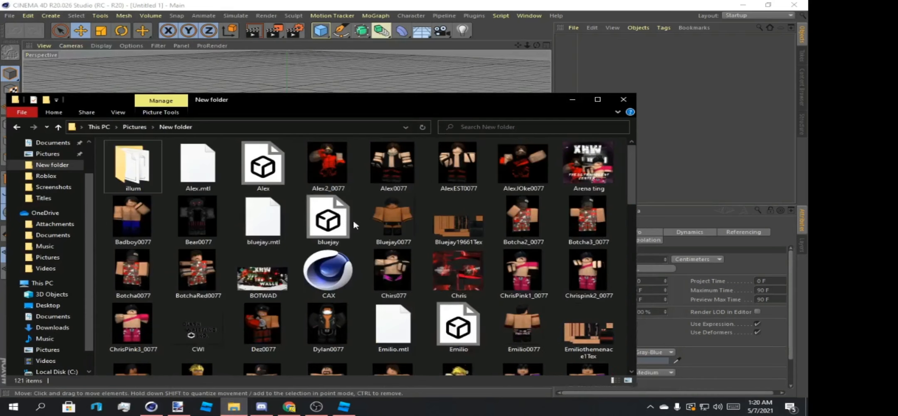
{"action": "scroll", "coordinate": [349, 220], "scroll_direction": "up", "scroll_amount": 3}
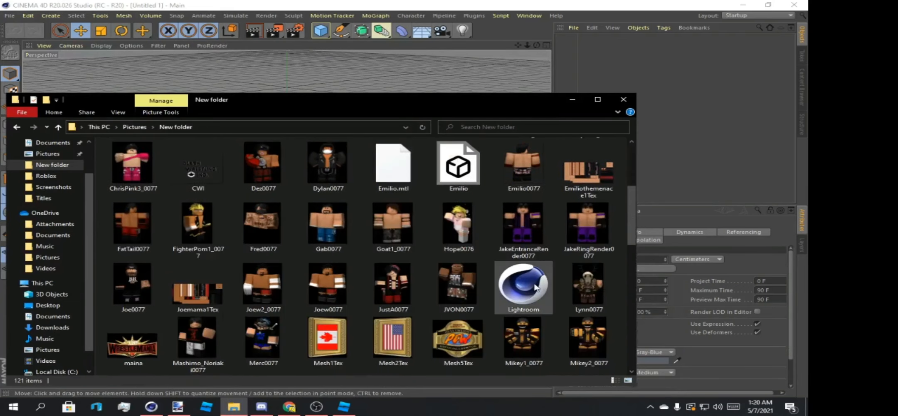
{"action": "scroll", "coordinate": [443, 252], "scroll_direction": "down", "scroll_amount": 6}
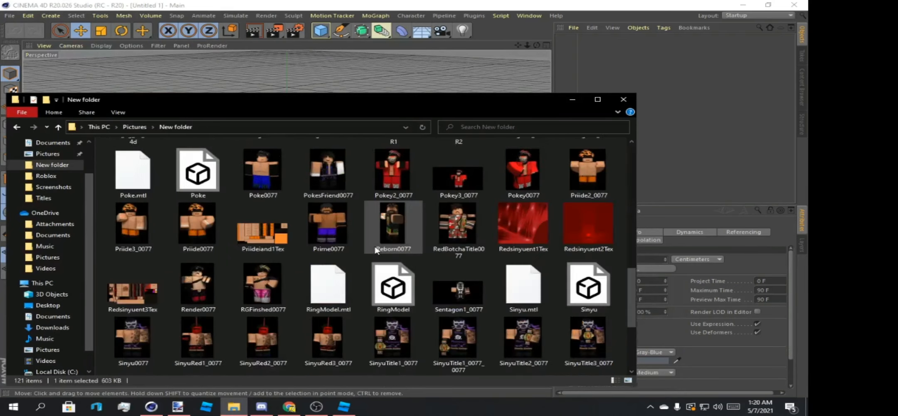
{"action": "left_click", "coordinate": [322, 247]}
{"action": "scroll", "coordinate": [316, 245], "scroll_direction": "up", "scroll_amount": 3}
{"action": "left_click", "coordinate": [155, 268], "text": "ctrl"}
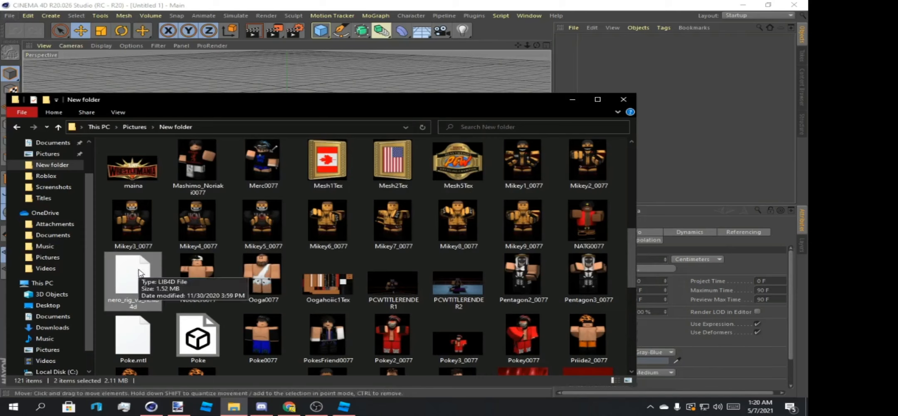
{"action": "mouse_move", "coordinate": [244, 410]}
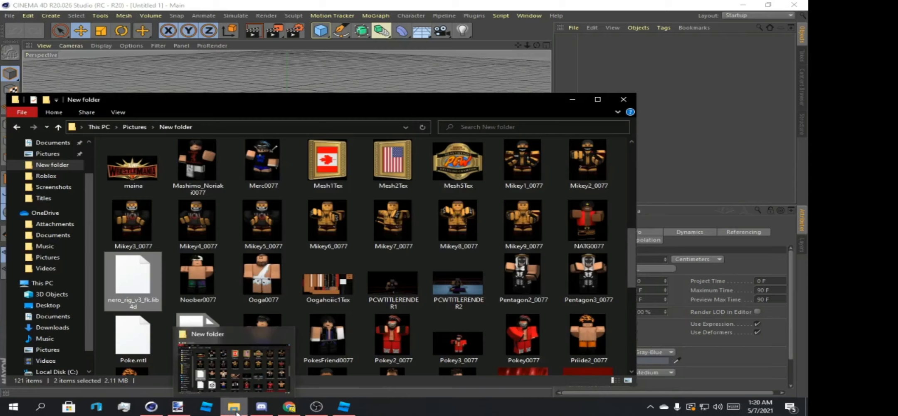
Search Windows for the File Explorer app without opening it.
{"action": "left_click", "coordinate": [44, 409]}
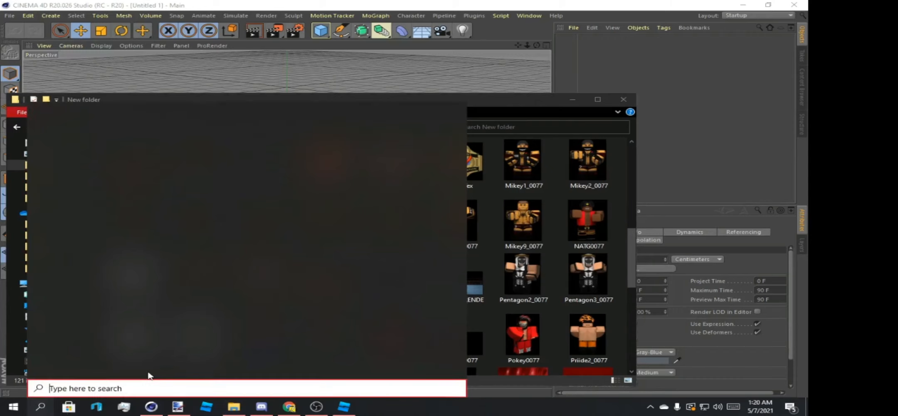
{"action": "type", "text": "file e"}
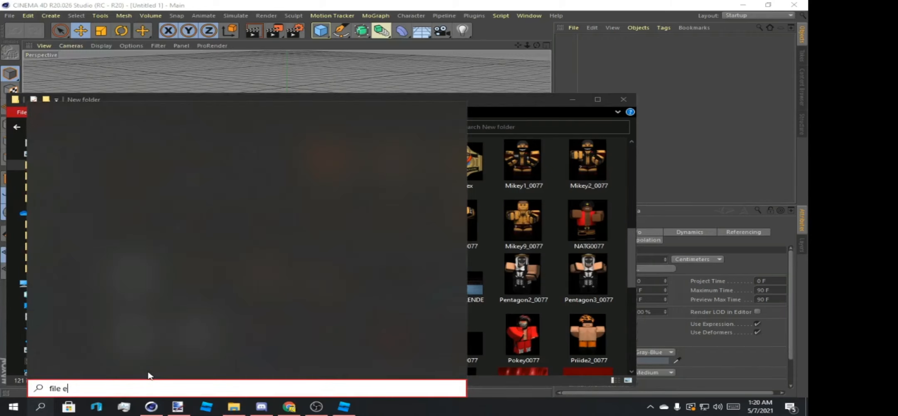
{"action": "type", "text": "xploy"}
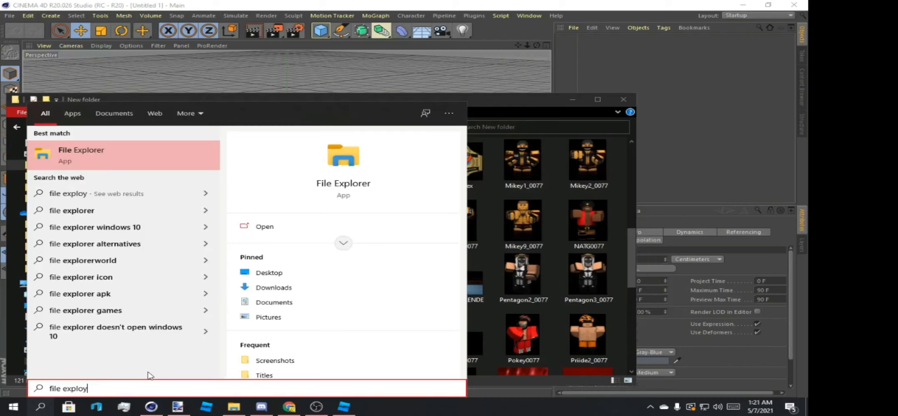
{"action": "key", "text": "BackSpace"}
{"action": "type", "text": "rer"}
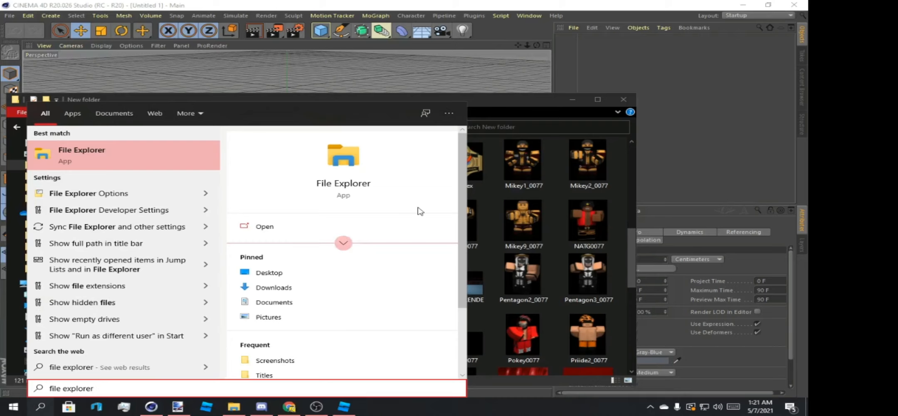
{"action": "key", "text": "Escape"}
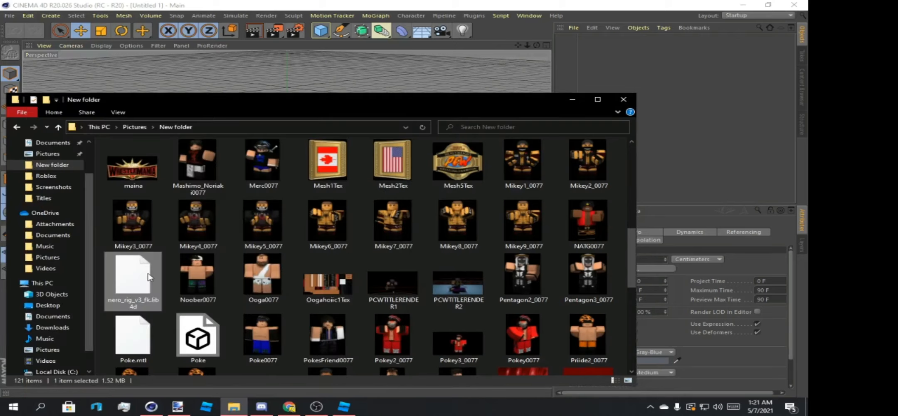
Load Lightroom and nero_rig_v3_fk.lib4d together from the New folder into Cinema 4D and minimize the folder window.
{"action": "scroll", "coordinate": [356, 235], "scroll_direction": "down", "scroll_amount": 5}
{"action": "scroll", "coordinate": [362, 240], "scroll_direction": "up", "scroll_amount": 5}
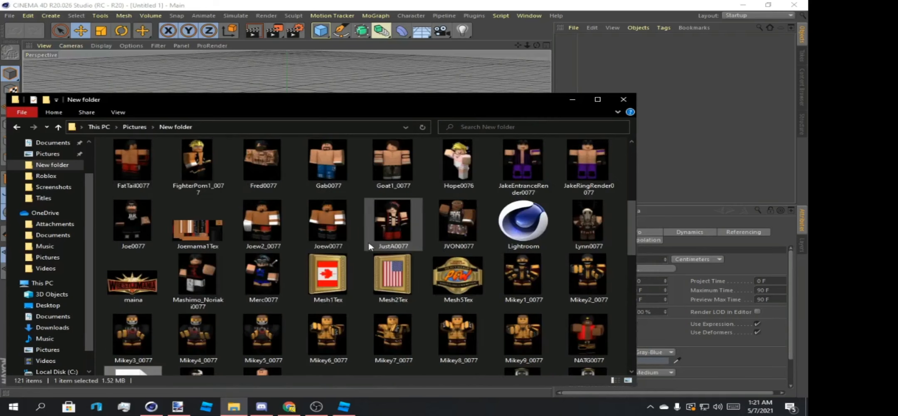
{"action": "scroll", "coordinate": [369, 245], "scroll_direction": "down", "scroll_amount": 3}
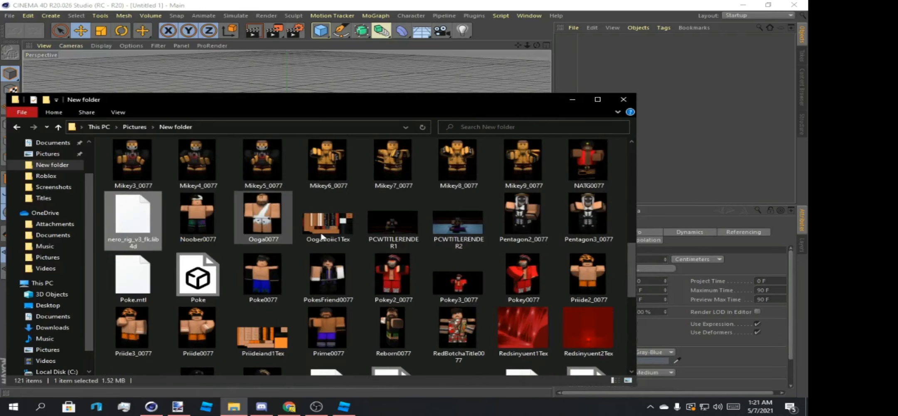
{"action": "scroll", "coordinate": [363, 231], "scroll_direction": "up", "scroll_amount": 3}
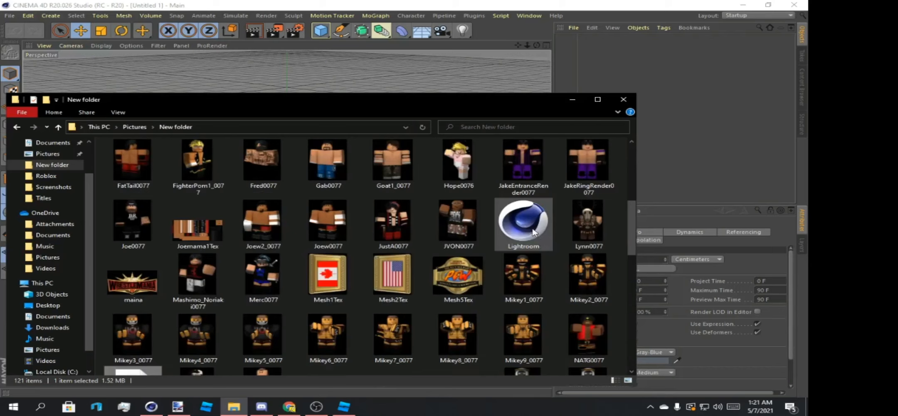
{"action": "left_click", "coordinate": [533, 234], "text": "ctrl"}
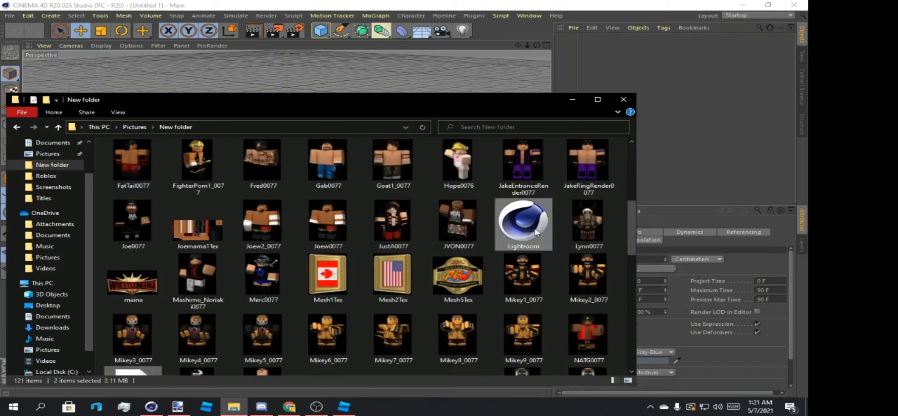
{"action": "left_click_drag", "start_coordinate": [536, 233], "coordinate": [372, 67]}
{"action": "left_click", "coordinate": [570, 99]}
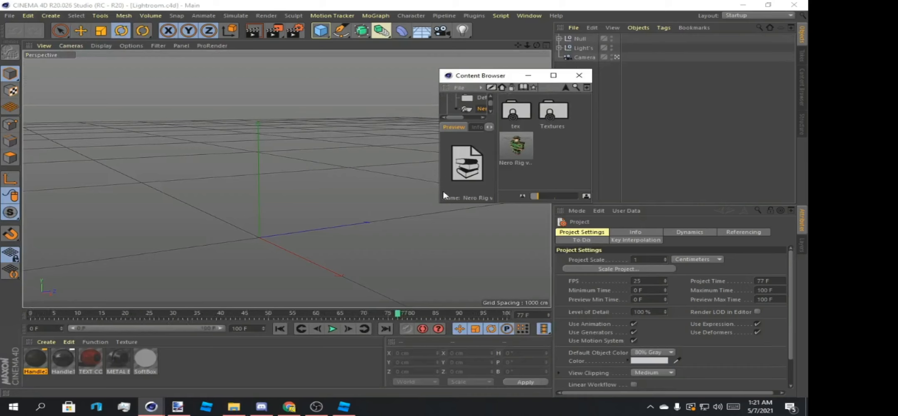
Add the Nero Rig from the Content Browser to the Lightroom scene and close the browser.
{"action": "left_click", "coordinate": [513, 142]}
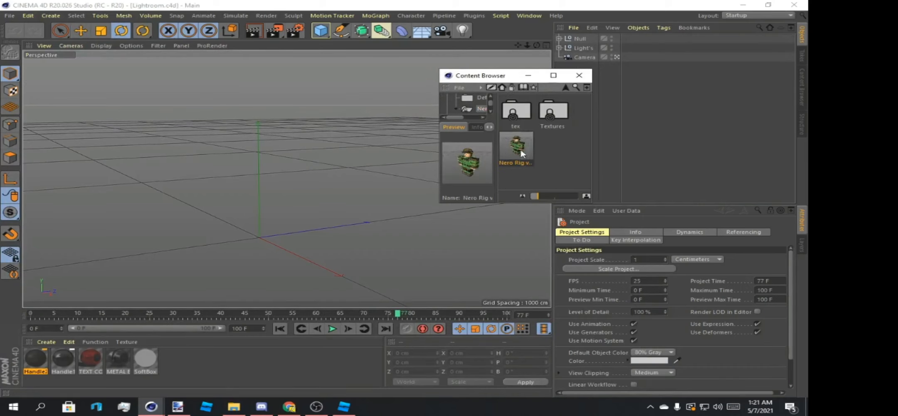
{"action": "double_click", "coordinate": [516, 146]}
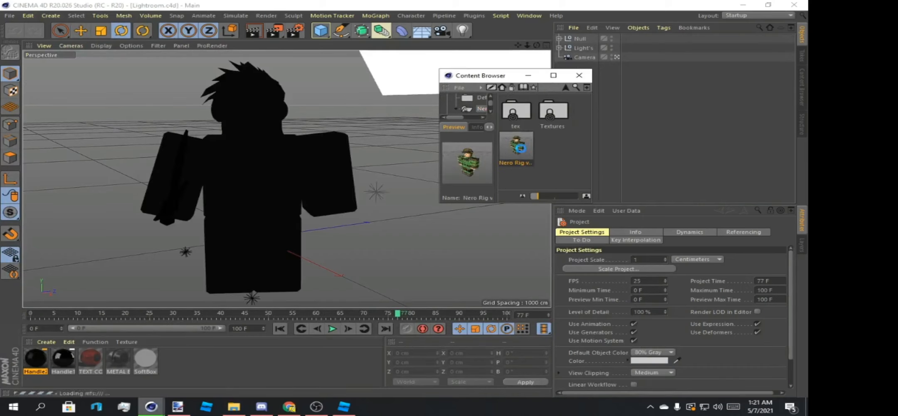
{"action": "left_click", "coordinate": [577, 79]}
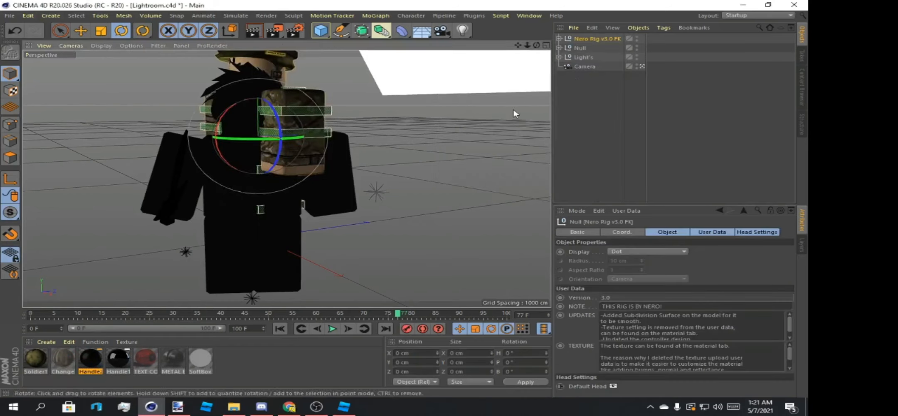
Delete the Null object holding the old black character from the scene.
{"action": "left_click_drag", "start_coordinate": [537, 45], "coordinate": [451, 52]}
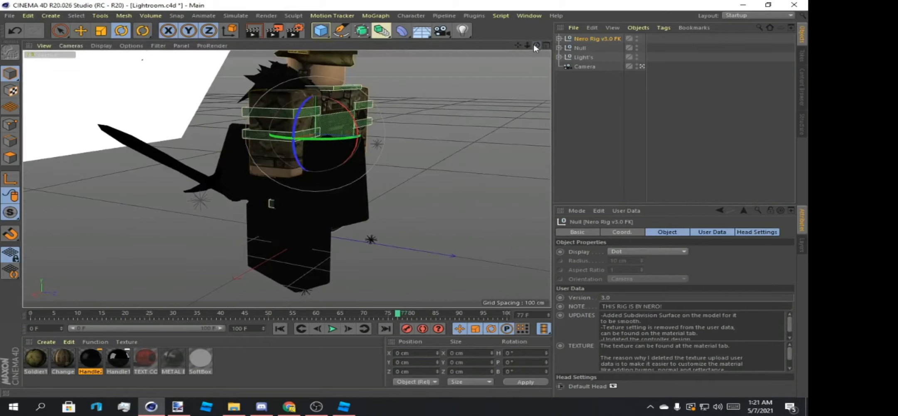
{"action": "left_click_drag", "start_coordinate": [527, 46], "coordinate": [556, 58]}
{"action": "left_click", "coordinate": [582, 48]}
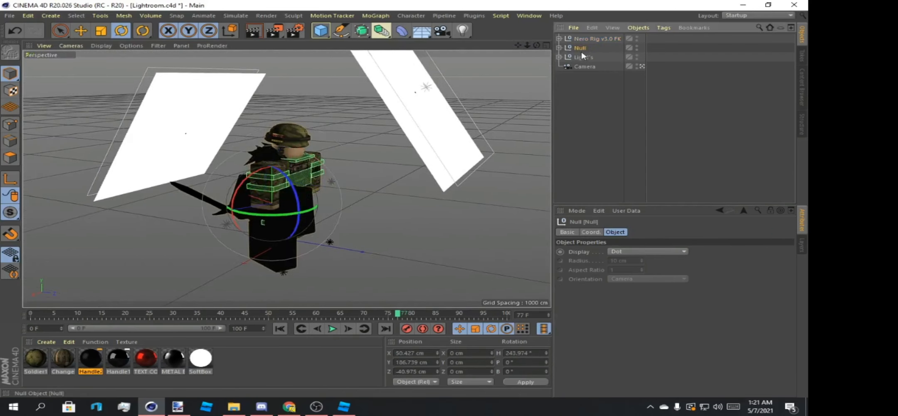
{"action": "key", "text": "Delete"}
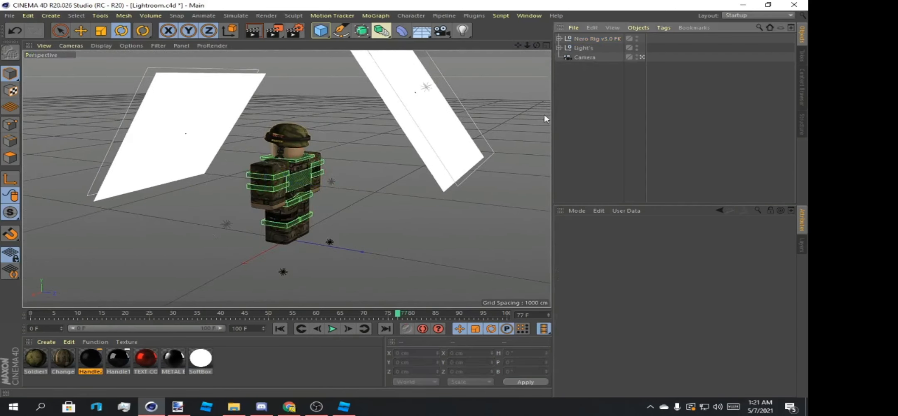
Set the Nero Rig v3.0 FK object's heading rotation to 180°.
{"action": "left_click", "coordinate": [583, 38]}
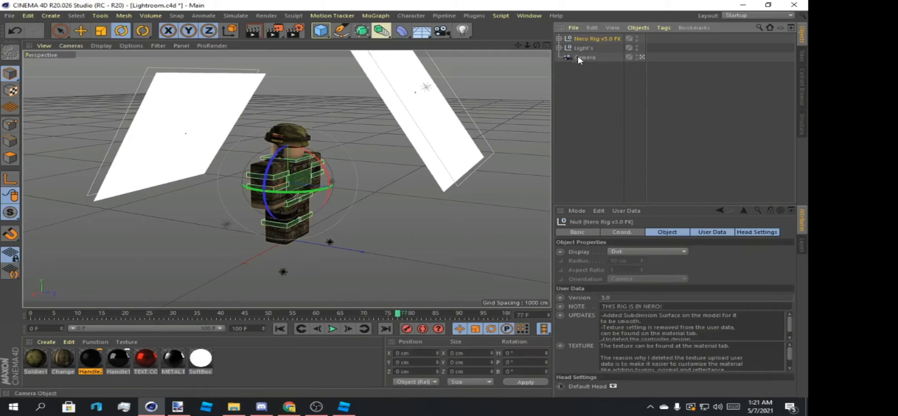
{"action": "left_click", "coordinate": [523, 354]}
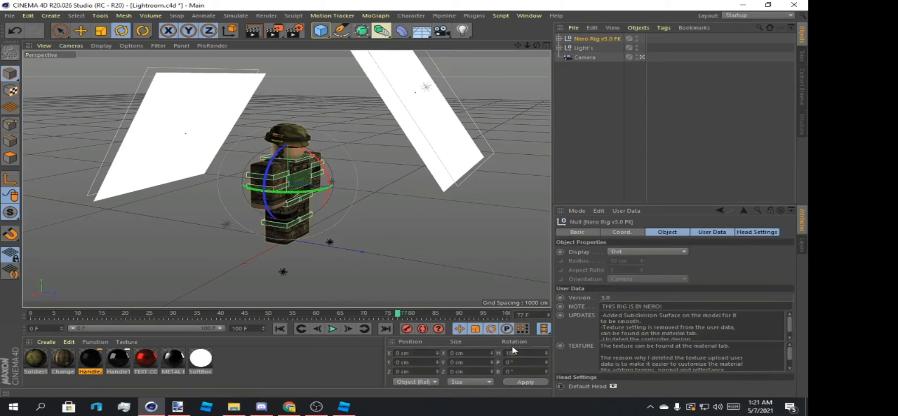
{"action": "type", "text": "180"}
{"action": "key", "text": "Return"}
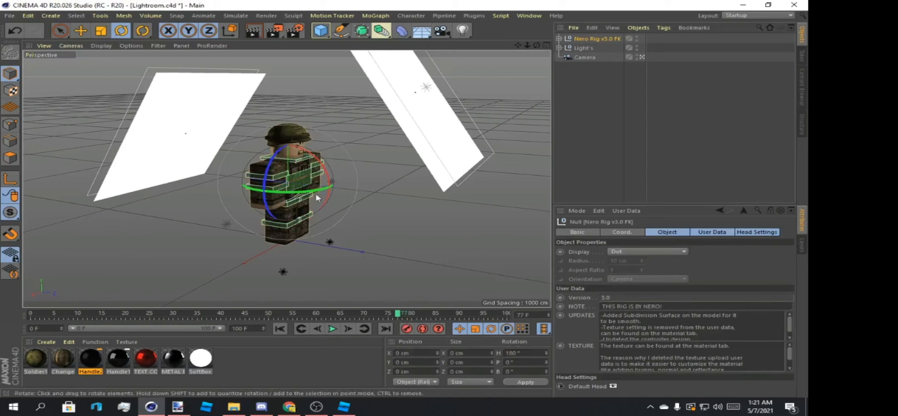
Hide the Light's group in the viewport and view the rig from the front.
{"action": "left_click", "coordinate": [420, 127]}
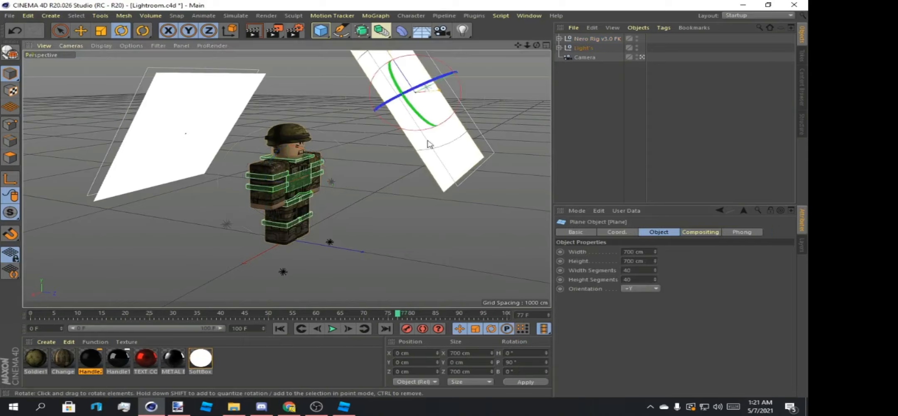
{"action": "mouse_move", "coordinate": [536, 45]}
{"action": "left_mouse_down"}
{"action": "mouse_move", "coordinate": [505, 36]}
{"action": "mouse_move", "coordinate": [530, 30]}
{"action": "mouse_move", "coordinate": [509, 40]}
{"action": "mouse_move", "coordinate": [538, 50]}
{"action": "mouse_move", "coordinate": [530, 47]}
{"action": "left_mouse_up"}
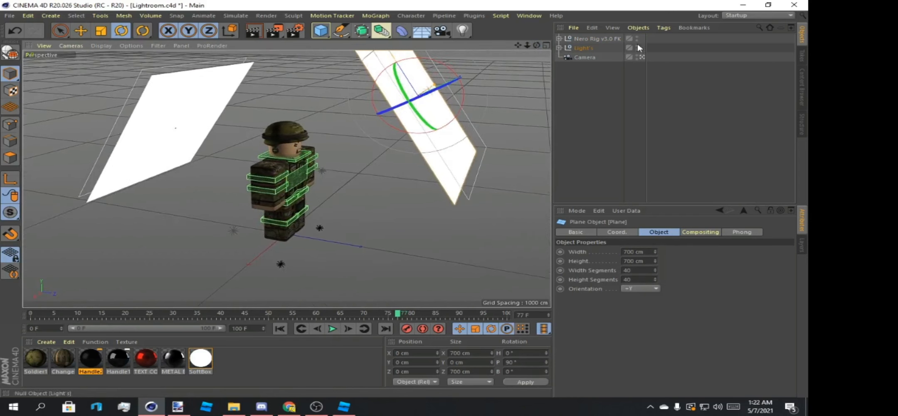
{"action": "left_click", "coordinate": [636, 46]}
{"action": "left_click", "coordinate": [636, 46]}
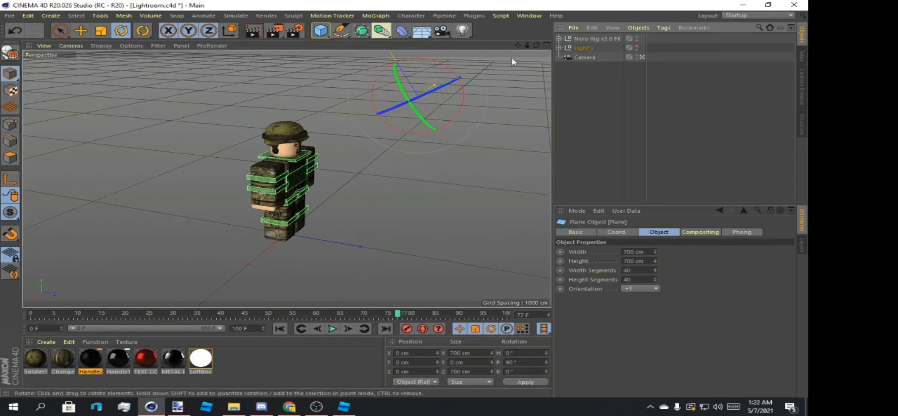
{"action": "mouse_move", "coordinate": [536, 45]}
{"action": "left_mouse_down"}
{"action": "mouse_move", "coordinate": [526, 47]}
{"action": "mouse_move", "coordinate": [536, 45]}
{"action": "left_mouse_up"}
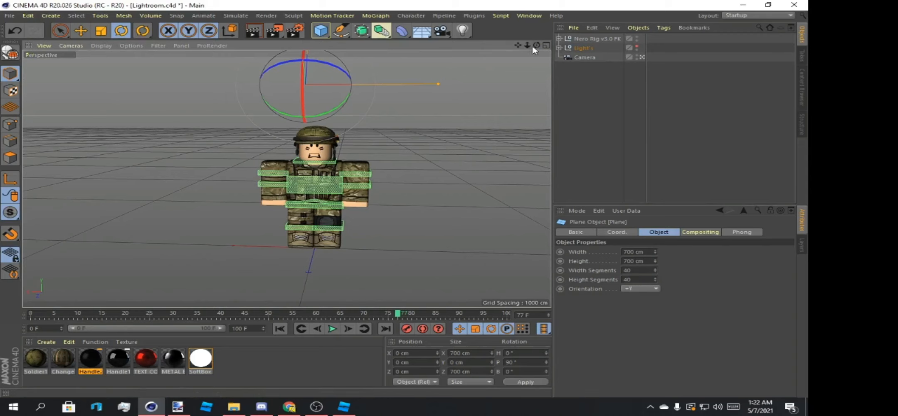
{"action": "left_click_drag", "start_coordinate": [536, 44], "coordinate": [526, 45]}
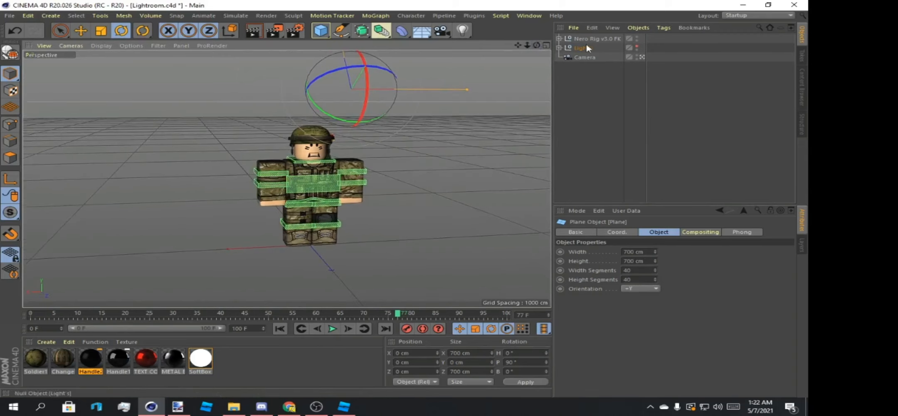
{"action": "left_click", "coordinate": [9, 16]}
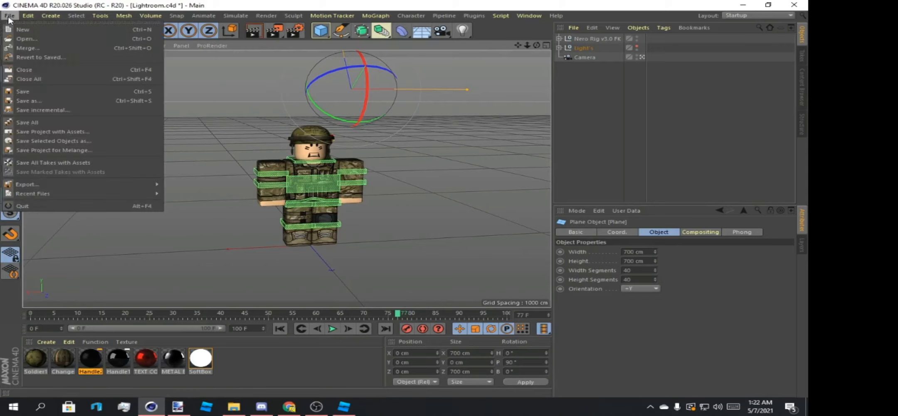
{"action": "left_click", "coordinate": [23, 39]}
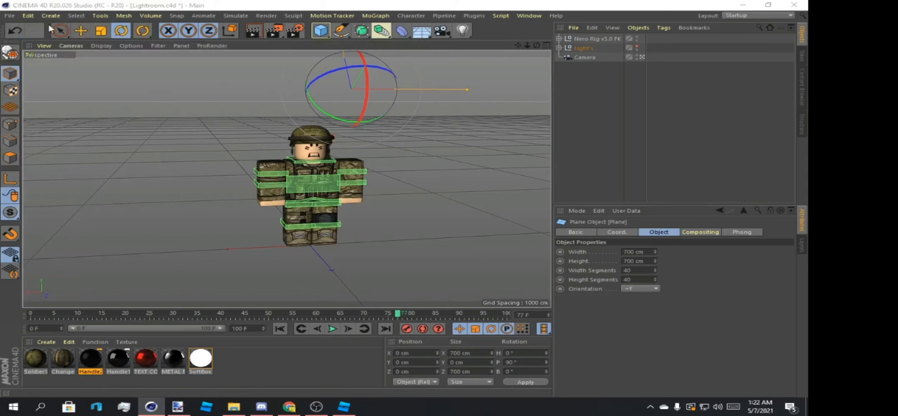
{"action": "left_click", "coordinate": [387, 21]}
Merge the Sinyu OBJ model from the Pictures New folder into the Lightroom scene with an import scale of 100.
{"action": "left_click", "coordinate": [9, 15]}
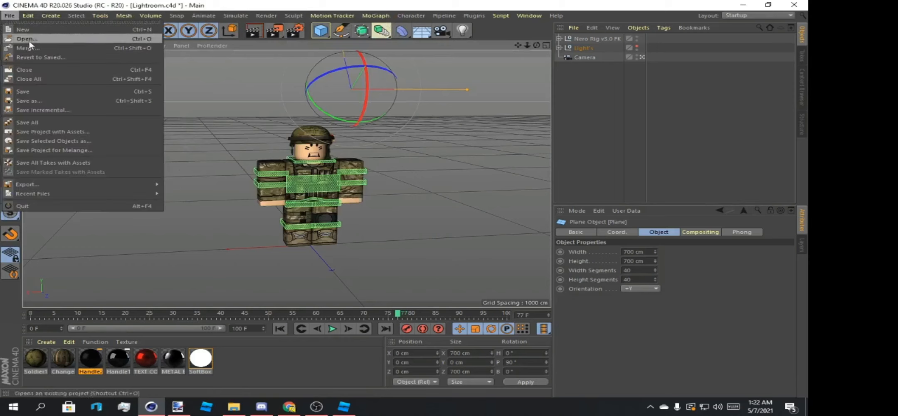
{"action": "left_click", "coordinate": [29, 40]}
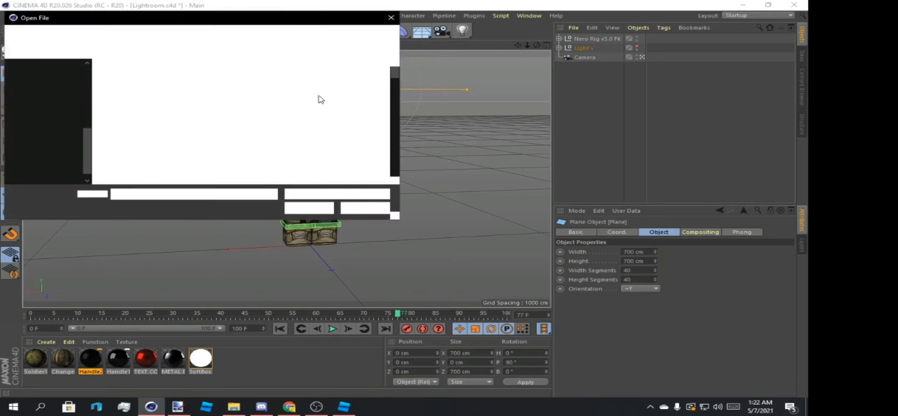
{"action": "left_click_drag", "start_coordinate": [393, 73], "coordinate": [378, 150]}
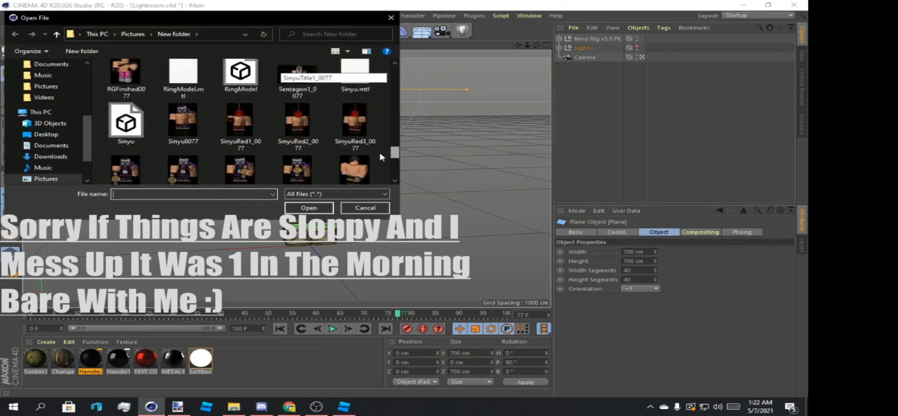
{"action": "left_click", "coordinate": [136, 138]}
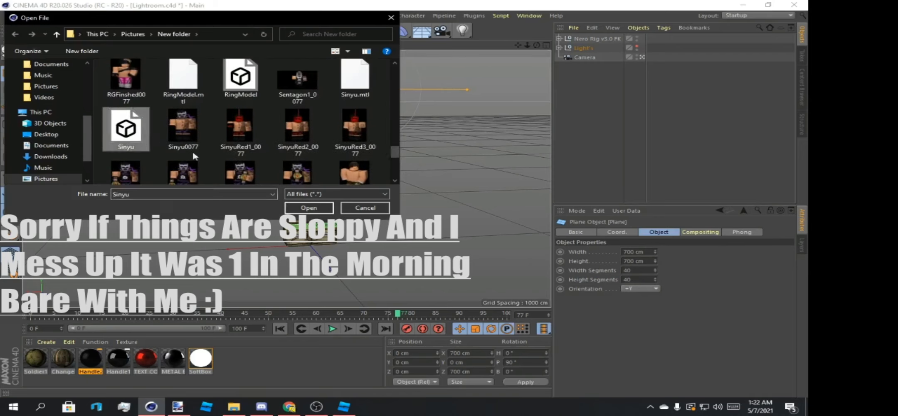
{"action": "left_click", "coordinate": [294, 207]}
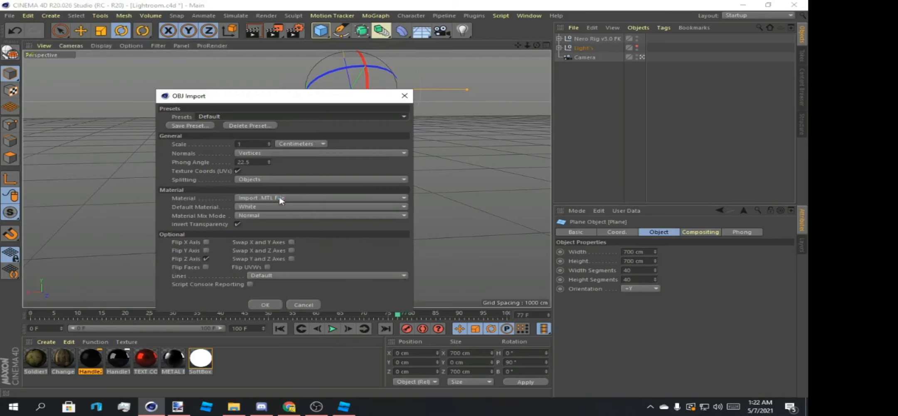
{"action": "left_click", "coordinate": [254, 144]}
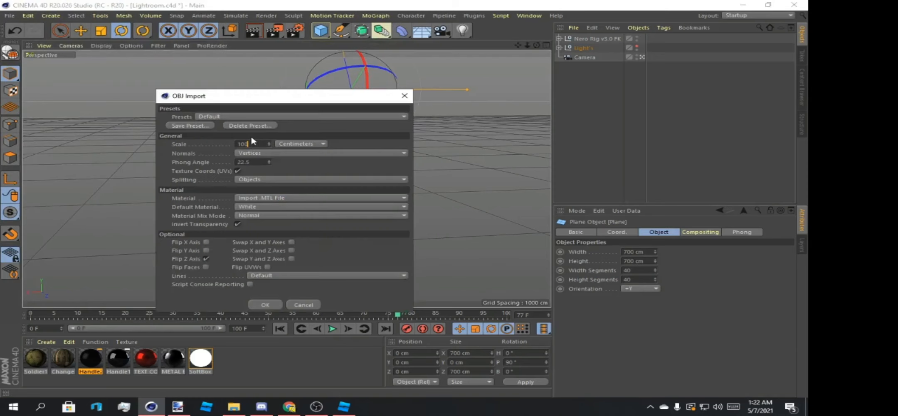
{"action": "type", "text": "100"}
{"action": "key", "text": "Return"}
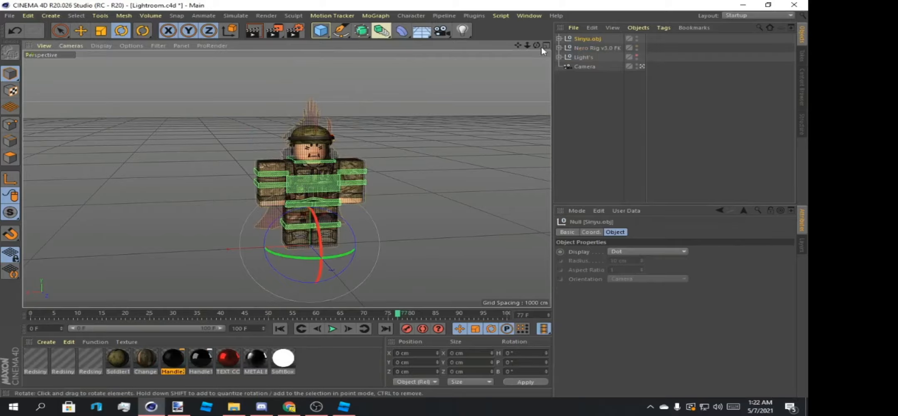
Turn off the Transparency and Alpha channels of the Redsinyuent3Mtl material.
{"action": "left_click_drag", "start_coordinate": [537, 45], "coordinate": [511, 46]}
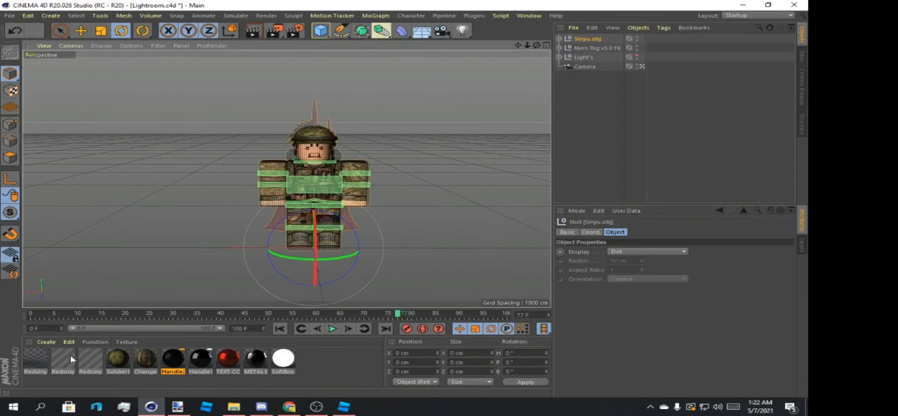
{"action": "left_click", "coordinate": [29, 356]}
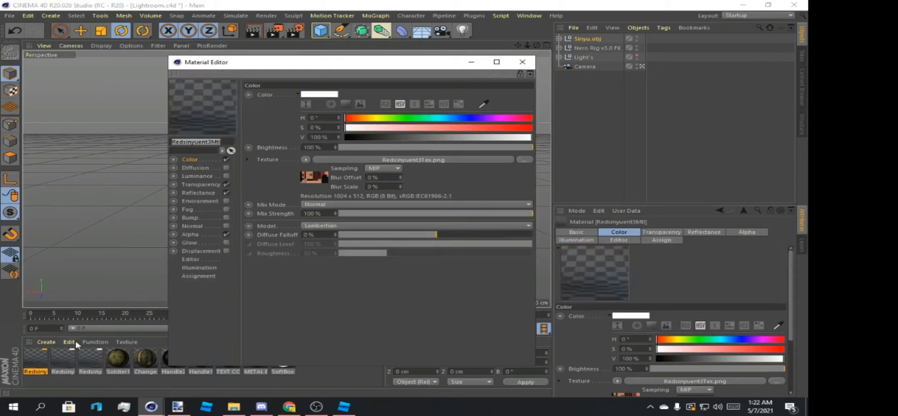
{"action": "left_click", "coordinate": [226, 184]}
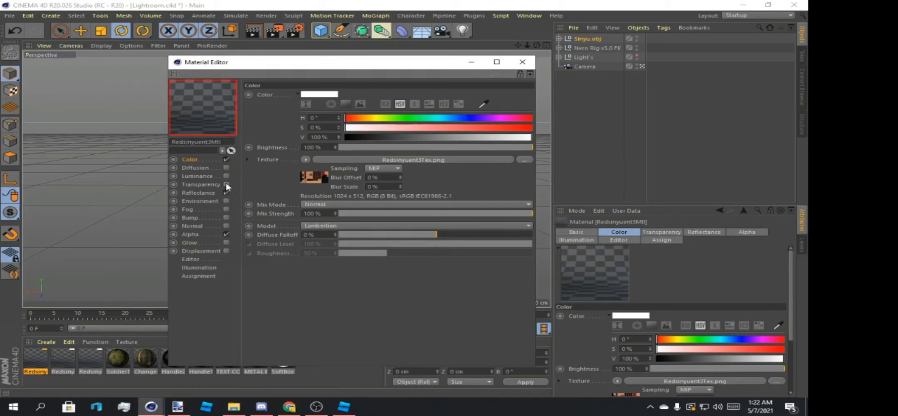
{"action": "left_click", "coordinate": [226, 234]}
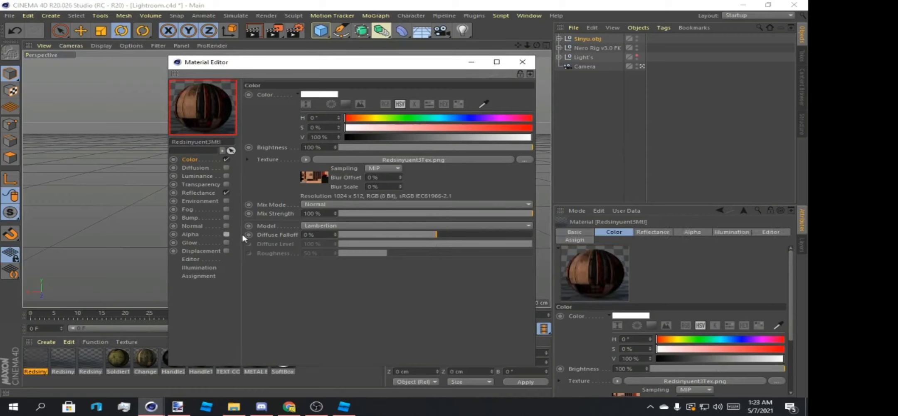
{"action": "left_click", "coordinate": [522, 61]}
Turn off the Transparency and Alpha channels of the Redsinyuent2Mtl material.
{"action": "double_click", "coordinate": [54, 360]}
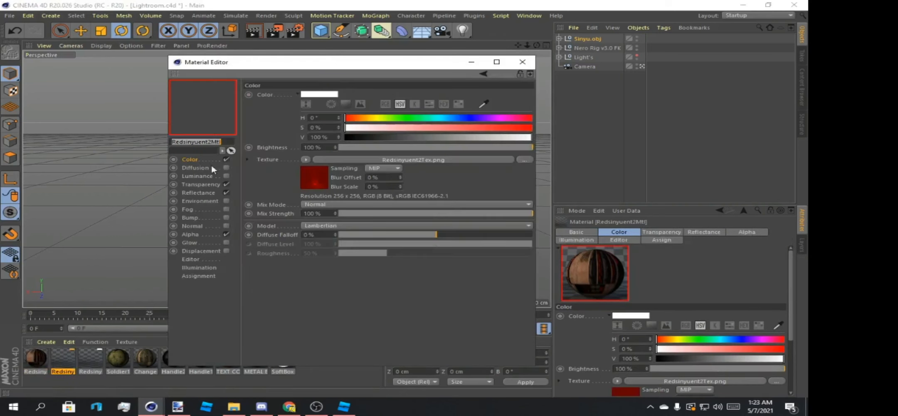
{"action": "left_click", "coordinate": [226, 184]}
{"action": "left_click", "coordinate": [226, 234]}
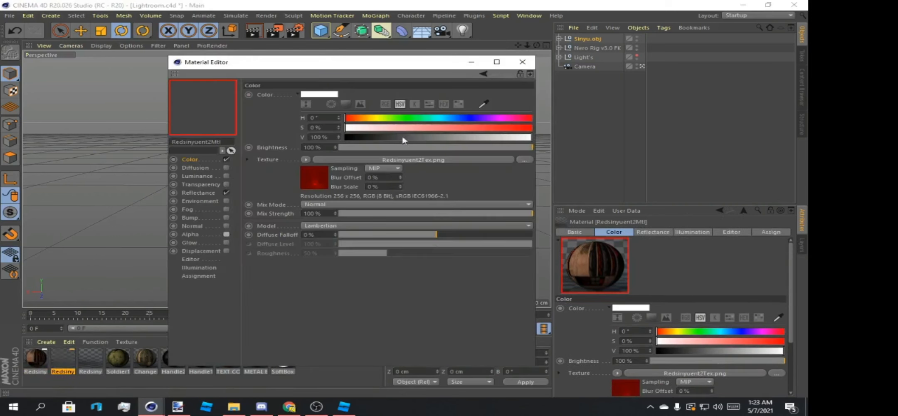
{"action": "left_click", "coordinate": [522, 61]}
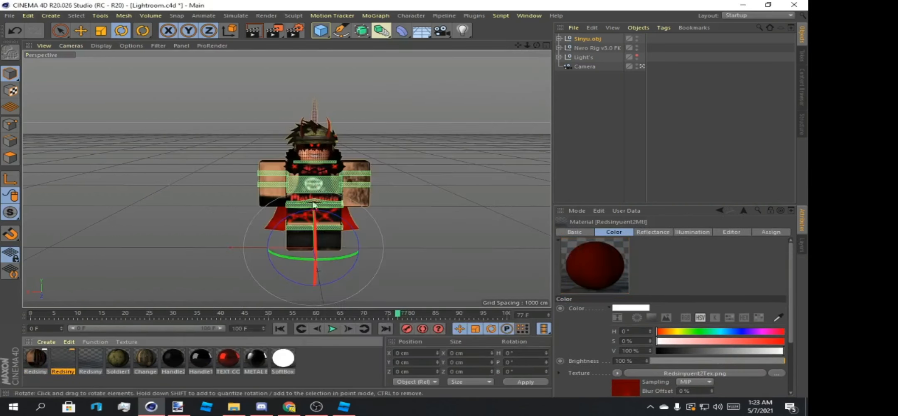
Turn off the Transparency and Alpha channels of the Redsinyuent1Mtl material.
{"action": "double_click", "coordinate": [91, 360]}
{"action": "left_click", "coordinate": [226, 184]}
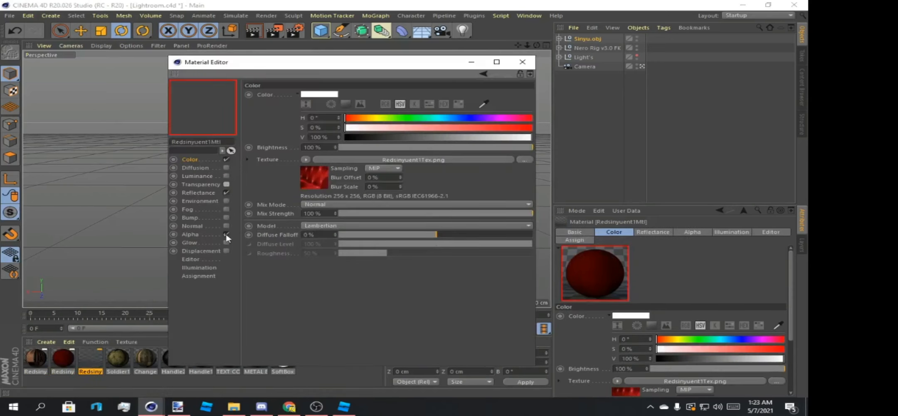
{"action": "left_click", "coordinate": [227, 234]}
{"action": "left_click", "coordinate": [522, 62]}
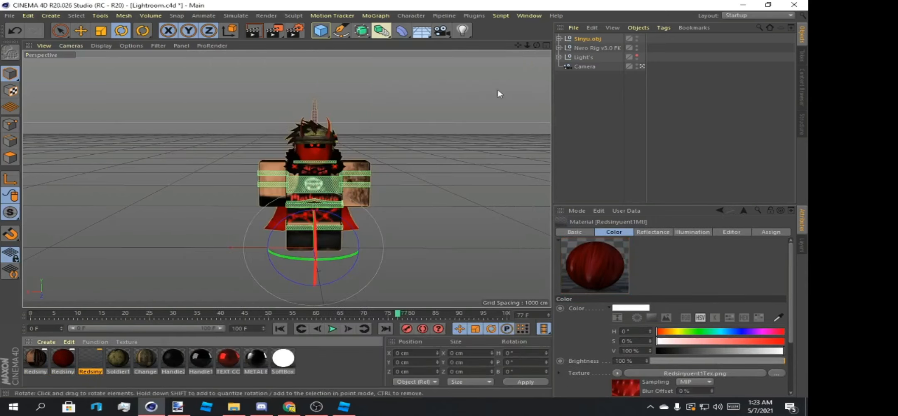
Delete the rig's Soldier1 helmet that overlaps the imported character's head.
{"action": "left_click", "coordinate": [317, 140]}
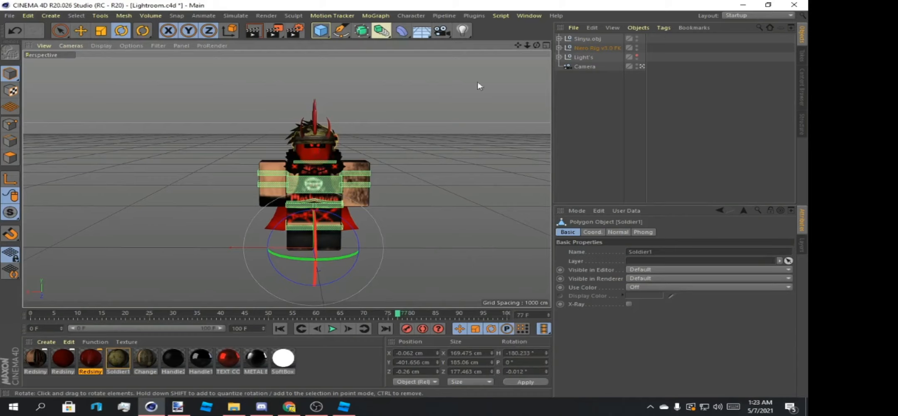
{"action": "mouse_move", "coordinate": [536, 45]}
{"action": "left_mouse_down"}
{"action": "mouse_move", "coordinate": [470, 46]}
{"action": "mouse_move", "coordinate": [505, 54]}
{"action": "mouse_move", "coordinate": [536, 45]}
{"action": "left_mouse_up"}
{"action": "key", "text": "Delete"}
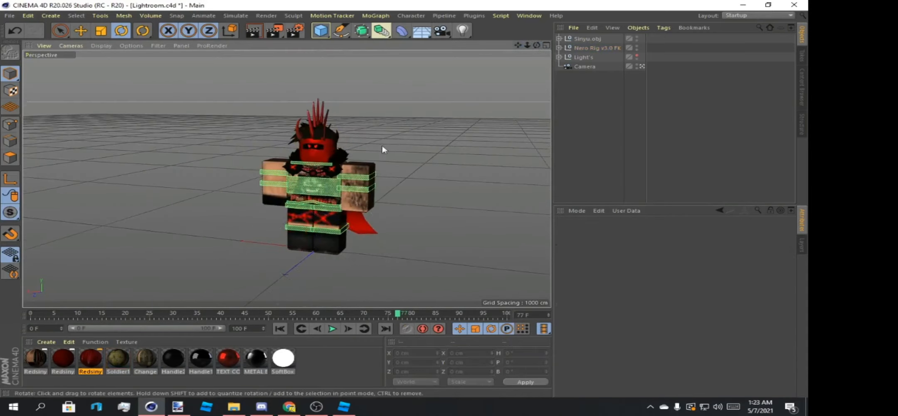
Try deleting the imported character's tattooed arm to expose the rig's arm.
{"action": "left_click", "coordinate": [364, 173]}
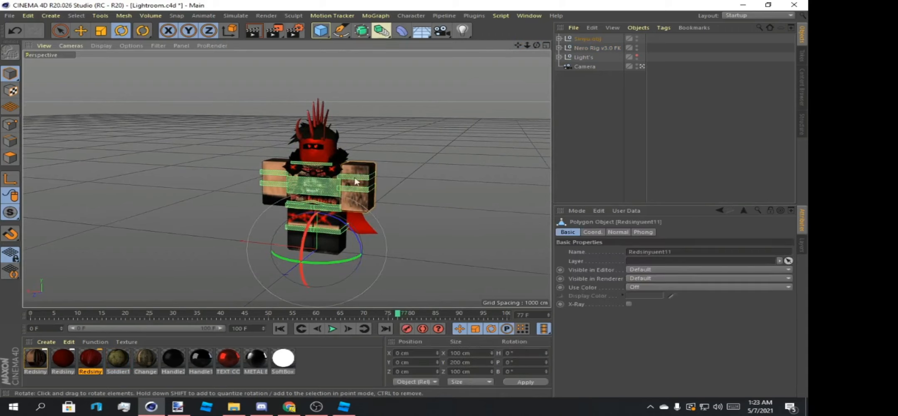
{"action": "key", "text": "Delete"}
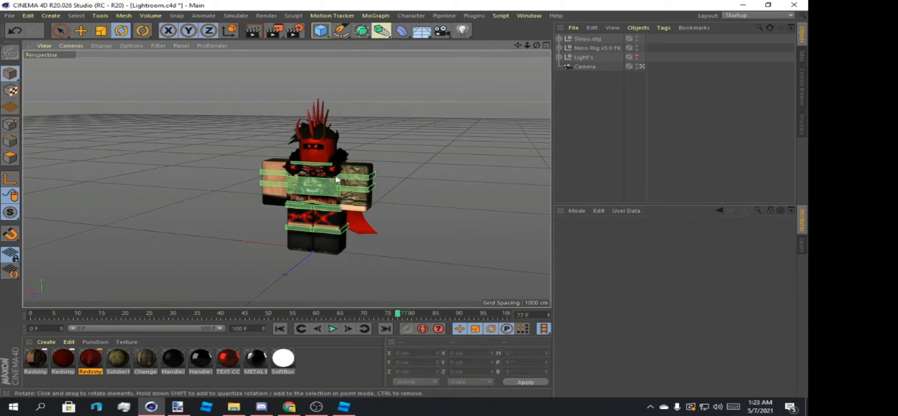
{"action": "left_click", "coordinate": [15, 30]}
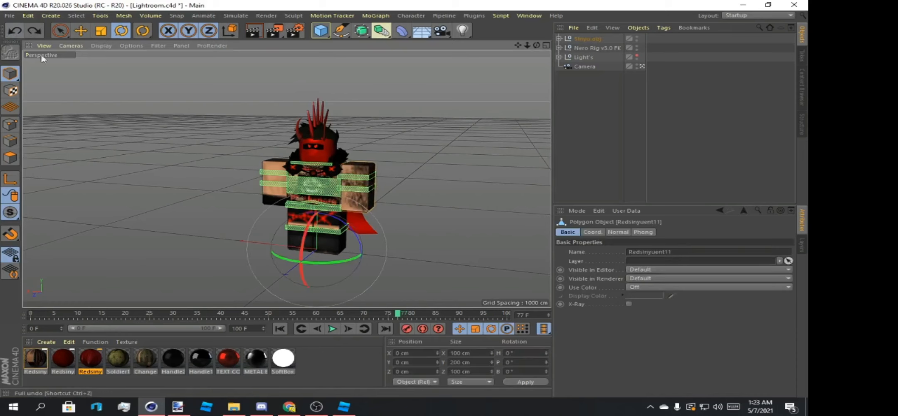
Replace the colour texture of the rig's Change Texture Here material with Redsinyuent3Tex and clear the selection.
{"action": "double_click", "coordinate": [145, 358]}
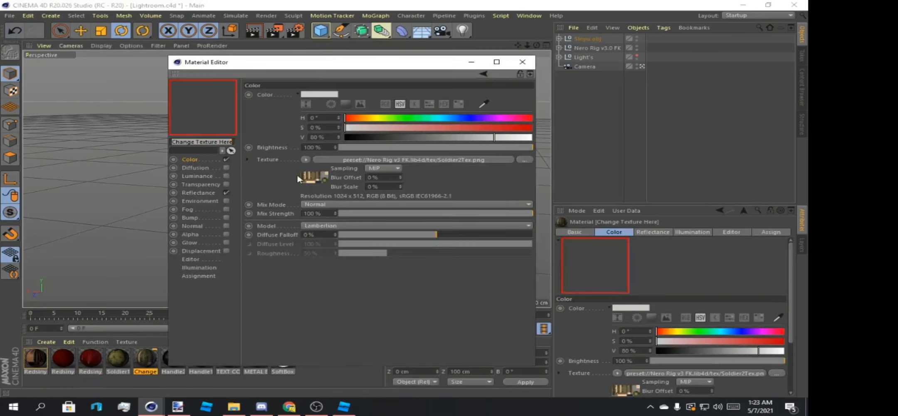
{"action": "left_click", "coordinate": [525, 159]}
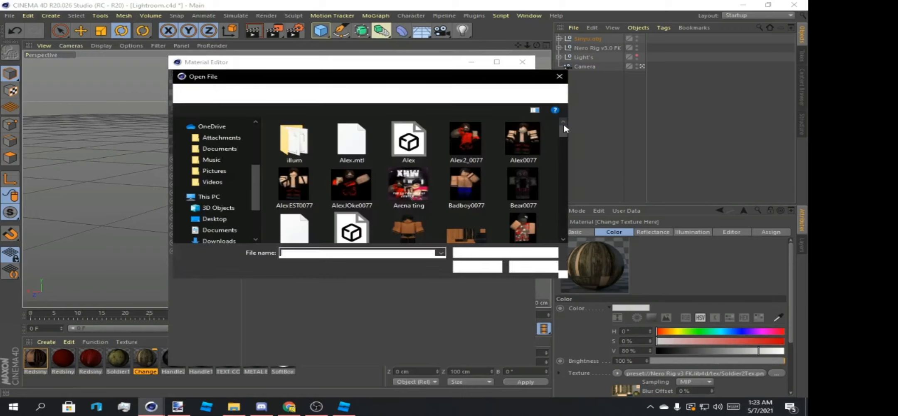
{"action": "left_click_drag", "start_coordinate": [561, 131], "coordinate": [558, 202]}
{"action": "left_click", "coordinate": [476, 204]}
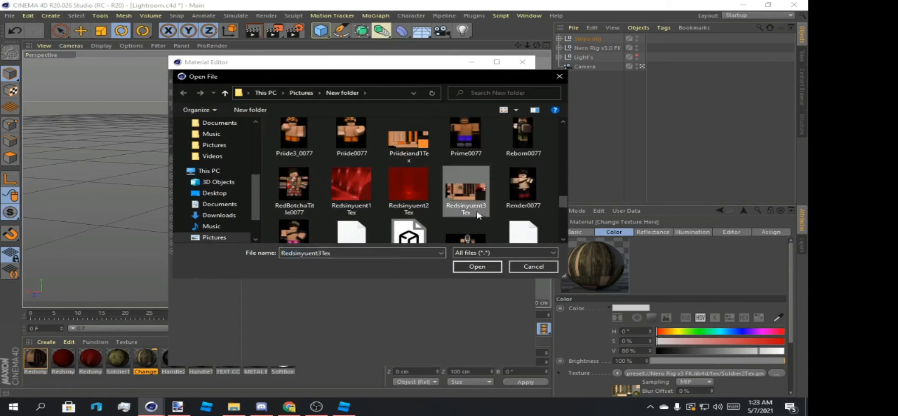
{"action": "left_click", "coordinate": [474, 265]}
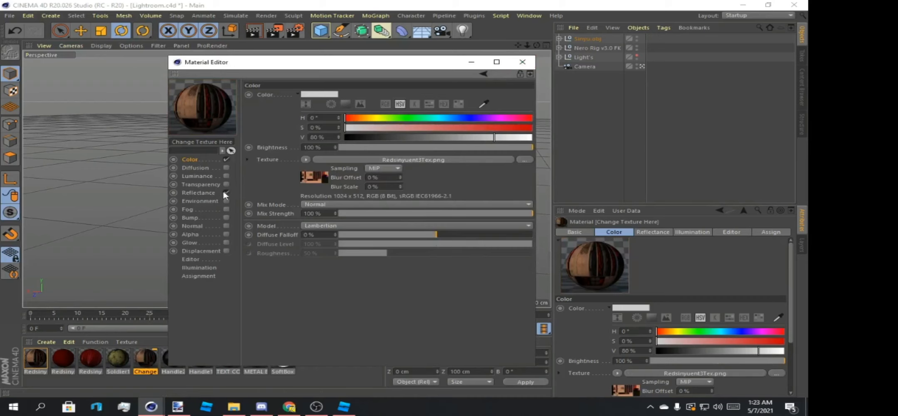
{"action": "left_click", "coordinate": [525, 65]}
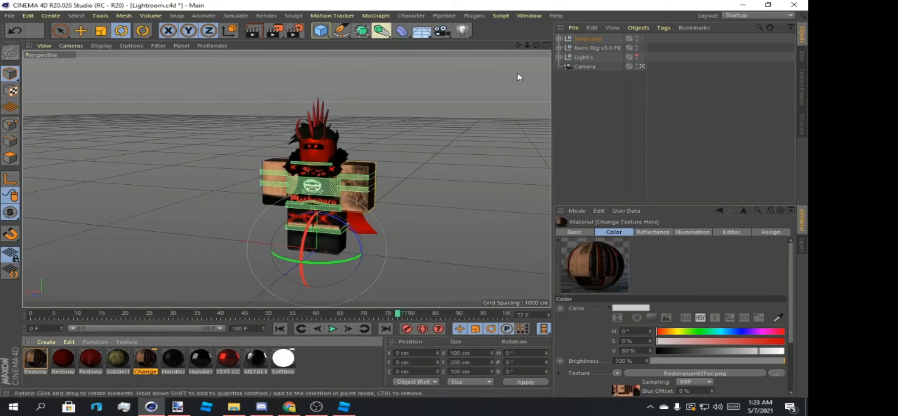
{"action": "left_click", "coordinate": [455, 114]}
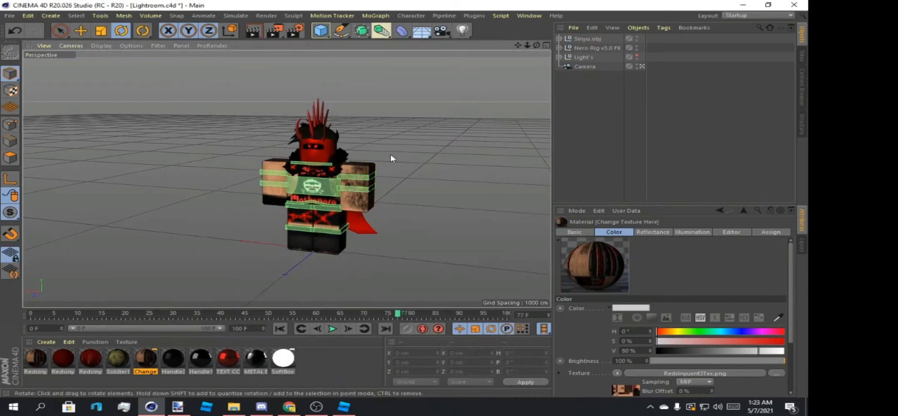
Delete the imported character's two arms that overlap the rig's arms.
{"action": "left_click", "coordinate": [360, 171]}
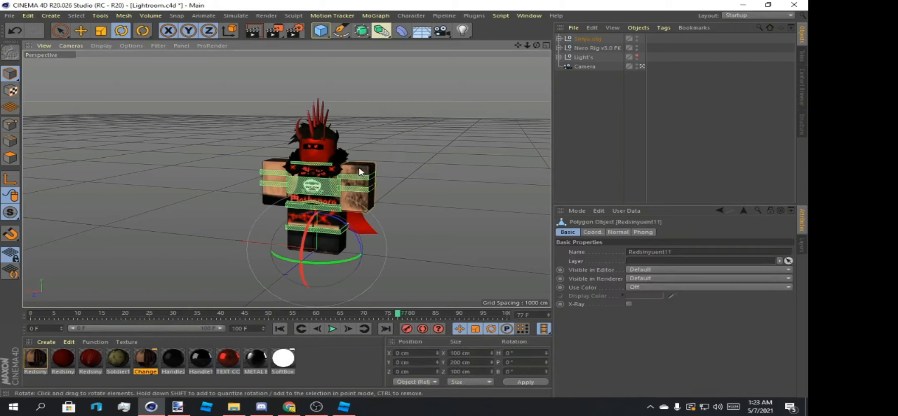
{"action": "key", "text": "Delete"}
{"action": "left_click", "coordinate": [280, 167]}
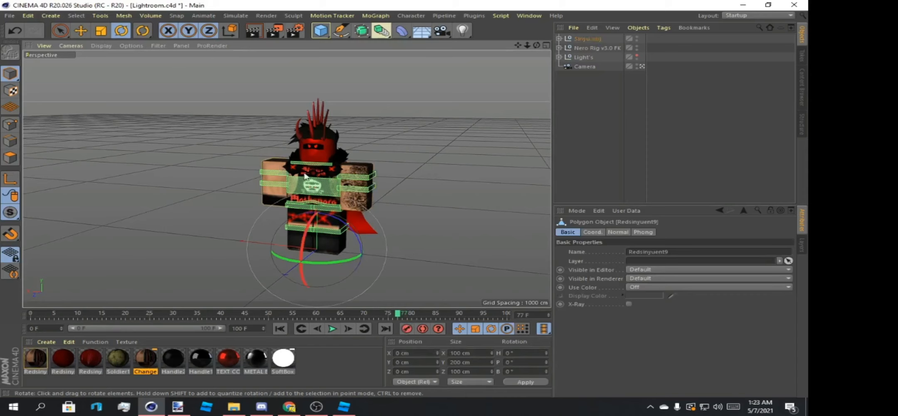
Delete the imported character's torso and legs that overlap the rig's body.
{"action": "left_click", "coordinate": [313, 177]}
{"action": "left_click", "coordinate": [329, 198]}
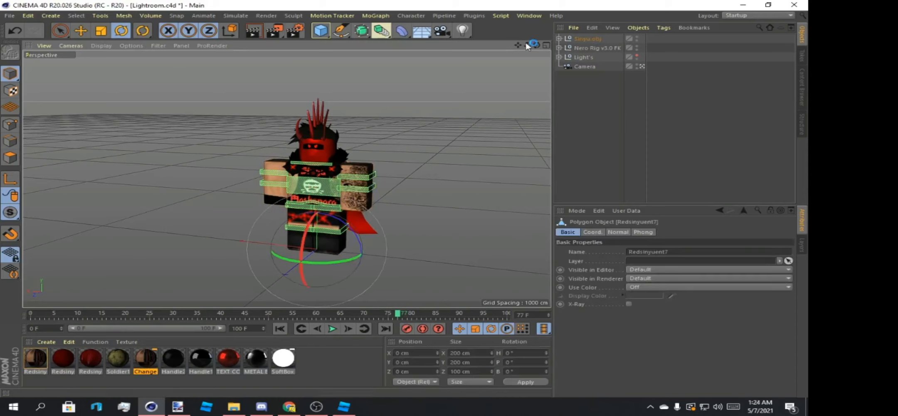
{"action": "left_click_drag", "start_coordinate": [527, 45], "coordinate": [586, 45]}
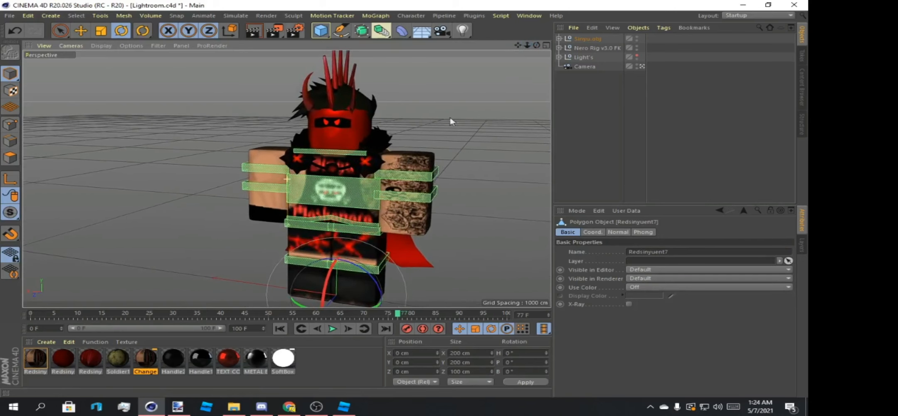
{"action": "key", "text": "Delete"}
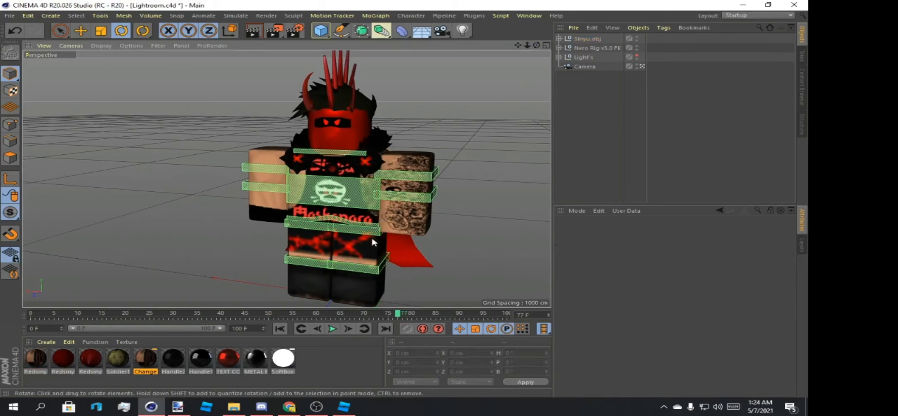
{"action": "left_click", "coordinate": [370, 252]}
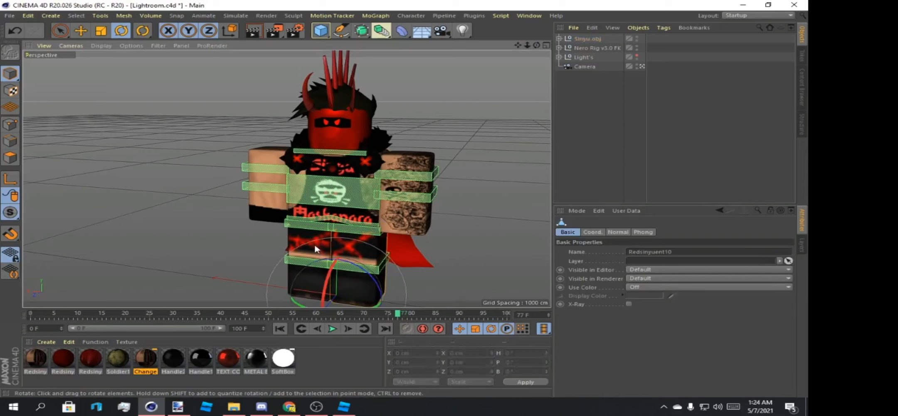
{"action": "key", "text": "Delete"}
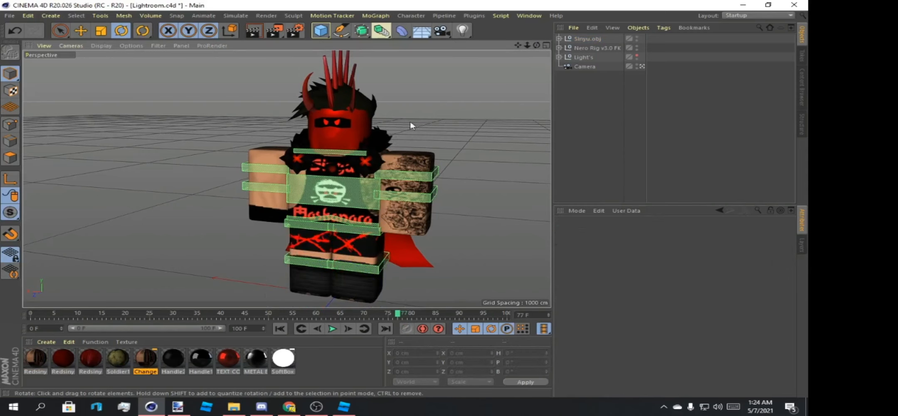
Expand Sinyu.obj and examine which of its parts form the head and the fur-collared cape.
{"action": "left_click_drag", "start_coordinate": [528, 45], "coordinate": [472, 71]}
{"action": "mouse_move", "coordinate": [527, 47]}
{"action": "left_mouse_down"}
{"action": "mouse_move", "coordinate": [565, 47]}
{"action": "mouse_move", "coordinate": [530, 42]}
{"action": "mouse_move", "coordinate": [544, 37]}
{"action": "mouse_move", "coordinate": [536, 46]}
{"action": "mouse_move", "coordinate": [554, 47]}
{"action": "mouse_move", "coordinate": [529, 49]}
{"action": "left_mouse_up"}
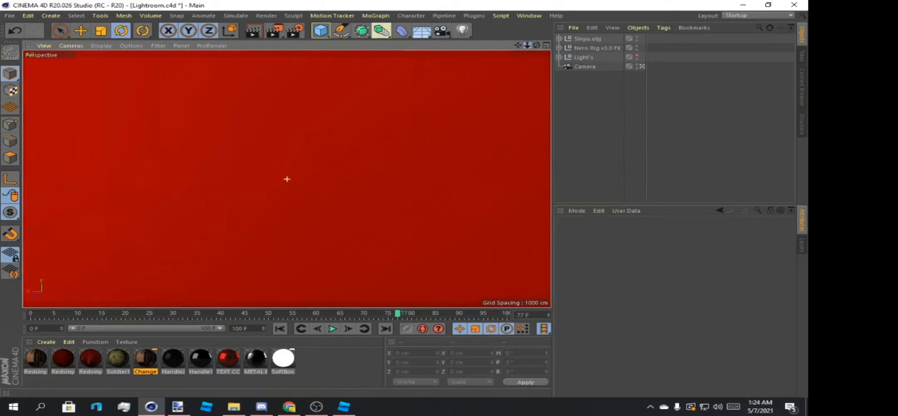
{"action": "left_click_drag", "start_coordinate": [527, 46], "coordinate": [570, 26]}
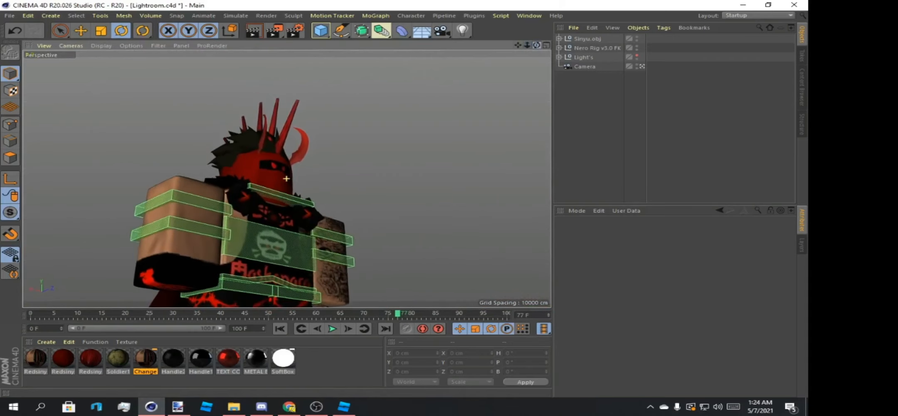
{"action": "left_click", "coordinate": [271, 198]}
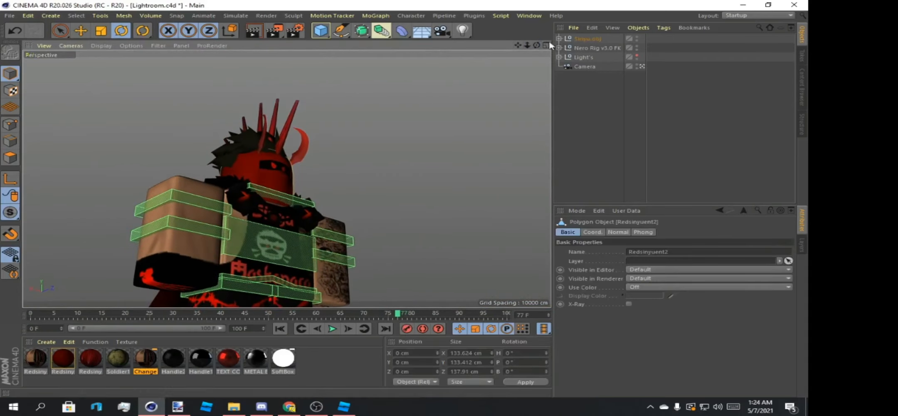
{"action": "mouse_move", "coordinate": [536, 44]}
{"action": "left_mouse_down"}
{"action": "mouse_move", "coordinate": [525, 47]}
{"action": "mouse_move", "coordinate": [535, 45]}
{"action": "left_mouse_up"}
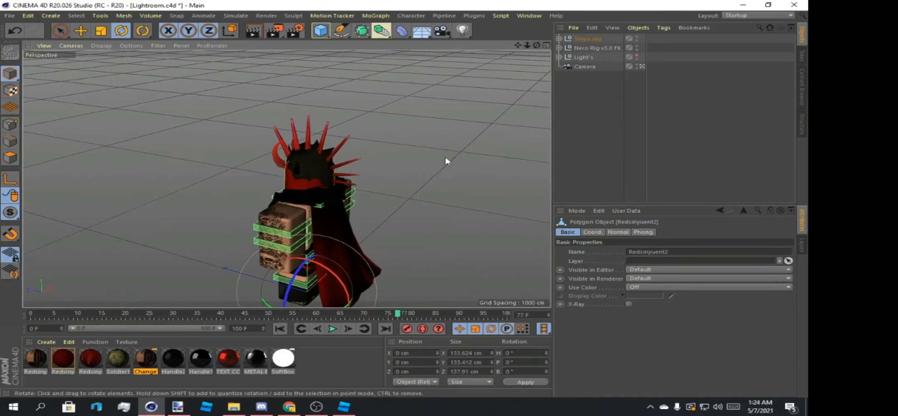
{"action": "left_click", "coordinate": [559, 38]}
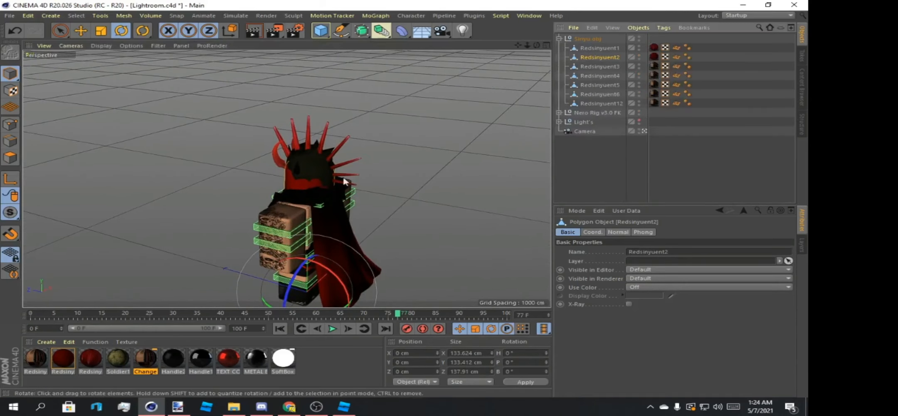
{"action": "left_click_drag", "start_coordinate": [536, 45], "coordinate": [461, 46]}
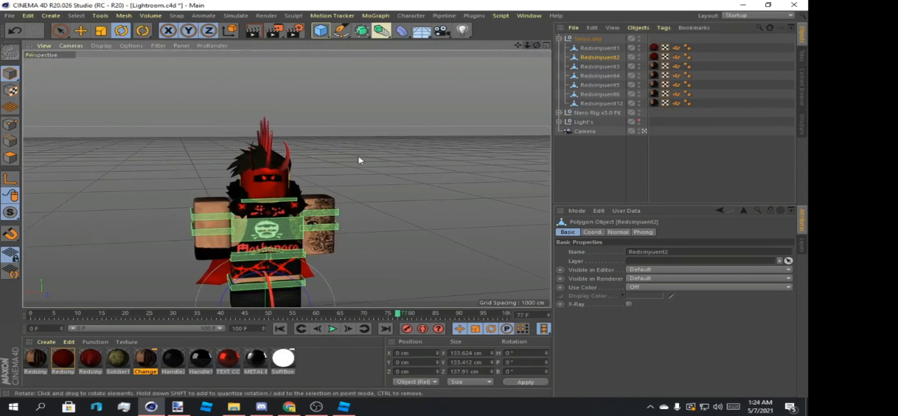
{"action": "left_click", "coordinate": [309, 193]}
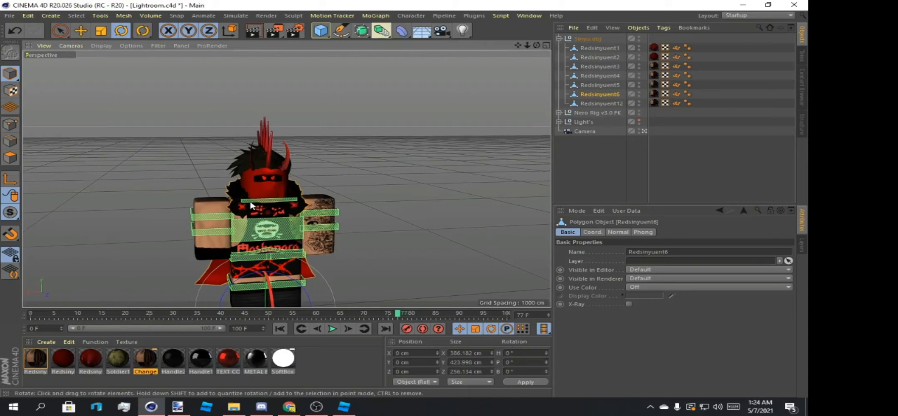
{"action": "left_click", "coordinate": [264, 203]}
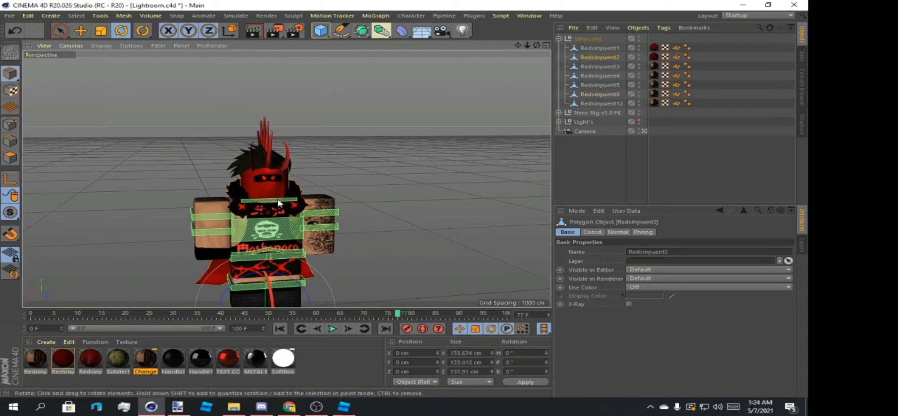
Try rotating the rig's Head spline together with the whole Sinyu.obj group, and undo the rotation.
{"action": "left_click_drag", "start_coordinate": [537, 44], "coordinate": [331, 182]}
{"action": "left_click", "coordinate": [290, 185]}
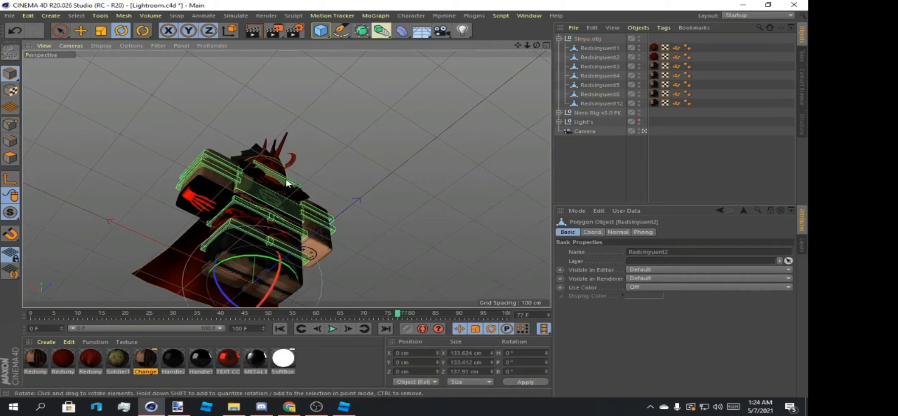
{"action": "left_click", "coordinate": [298, 183]}
{"action": "left_click_drag", "start_coordinate": [536, 45], "coordinate": [490, 117]}
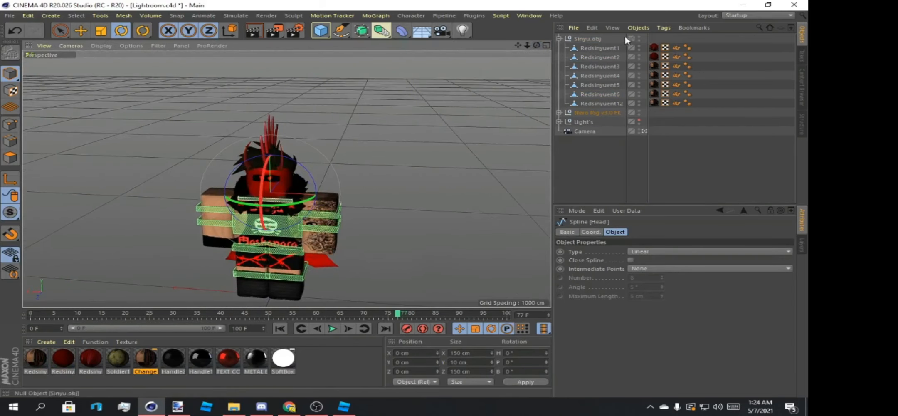
{"action": "left_click", "coordinate": [587, 39], "text": "ctrl"}
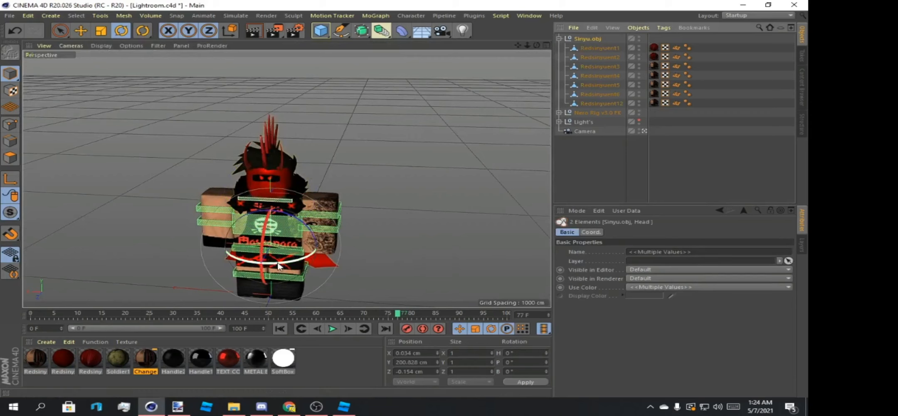
{"action": "left_click_drag", "start_coordinate": [279, 266], "coordinate": [301, 256]}
{"action": "key", "text": "ctrl+z"}
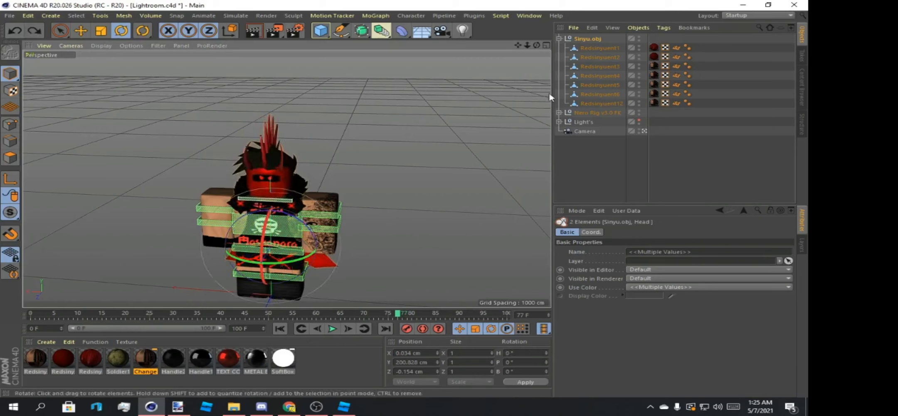
Move the fur-collared cape part Redsinyuent6 out of Sinyu.obj to the top level of the object hierarchy.
{"action": "left_click", "coordinate": [593, 95]}
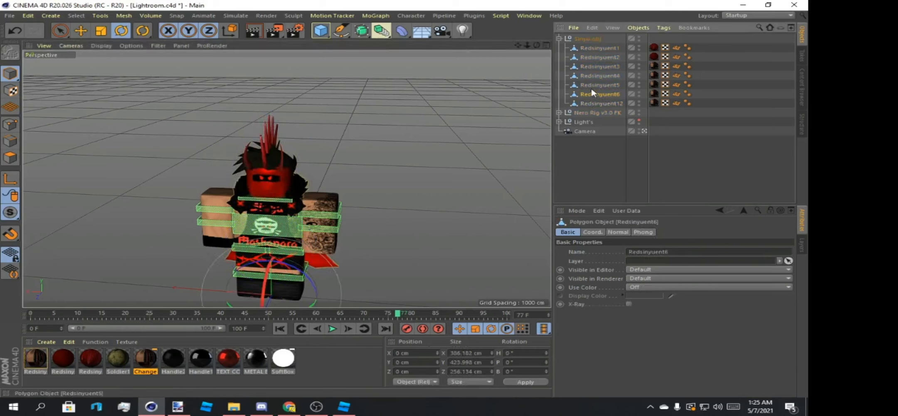
{"action": "left_click_drag", "start_coordinate": [604, 96], "coordinate": [592, 146]}
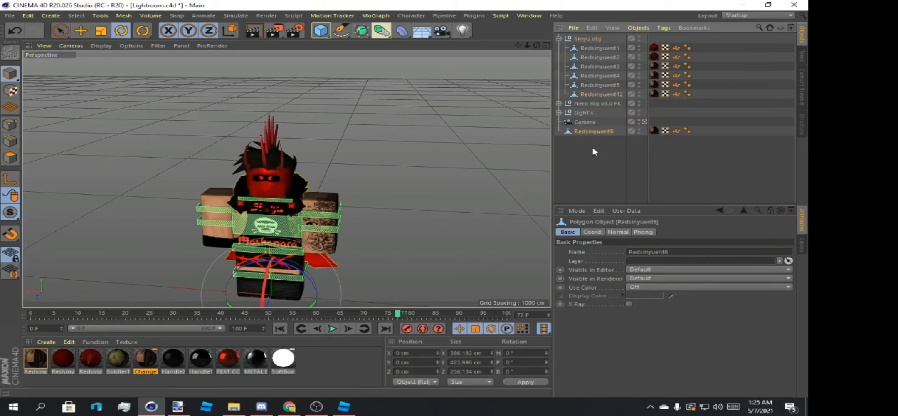
{"action": "left_click", "coordinate": [252, 204]}
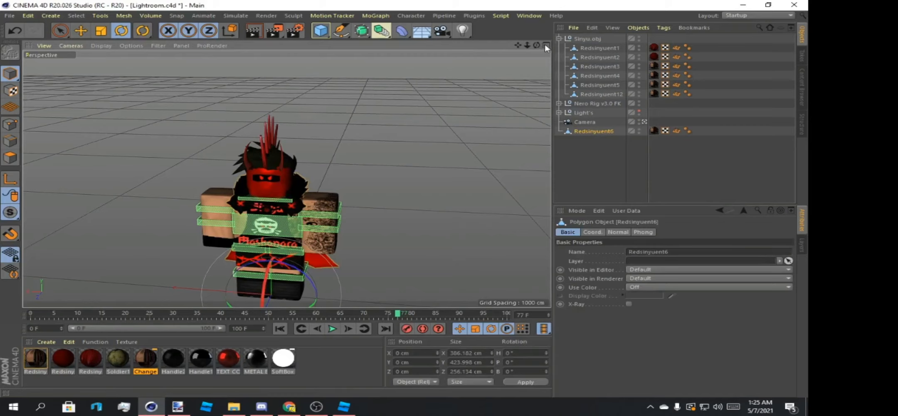
Try turning the Head spline and Sinyu.obj to a heading of 2.004° without the cape, undo it and clear the selection.
{"action": "left_click_drag", "start_coordinate": [537, 45], "coordinate": [538, 6]}
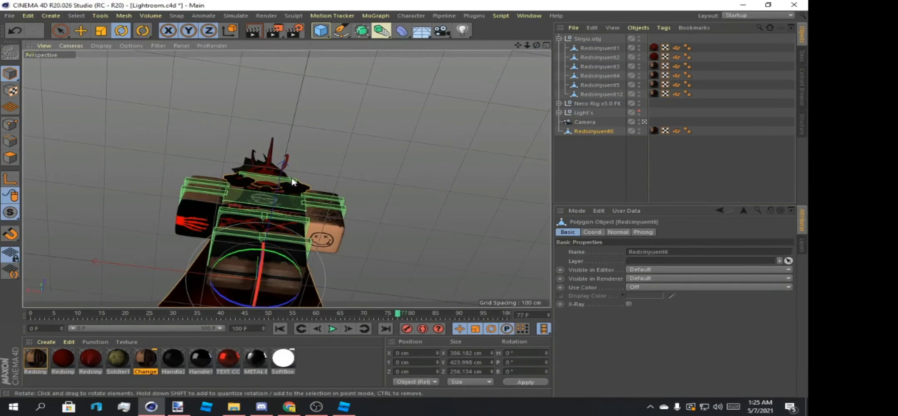
{"action": "left_click", "coordinate": [292, 180]}
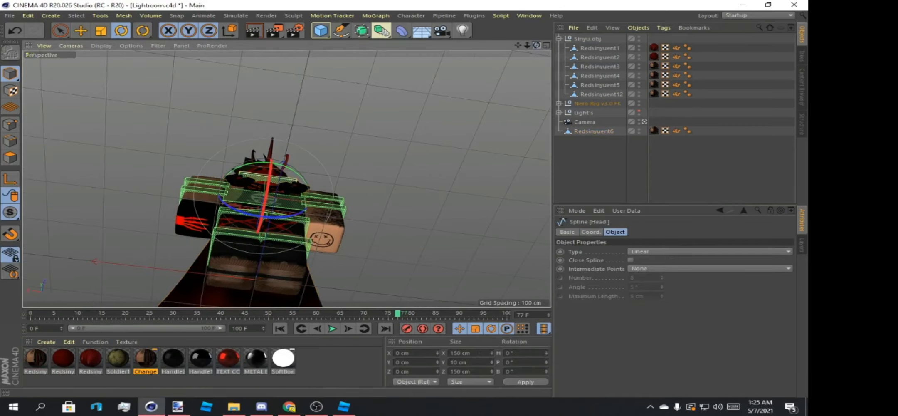
{"action": "left_click_drag", "start_coordinate": [536, 46], "coordinate": [534, 30]}
{"action": "left_click", "coordinate": [585, 40], "text": "ctrl"}
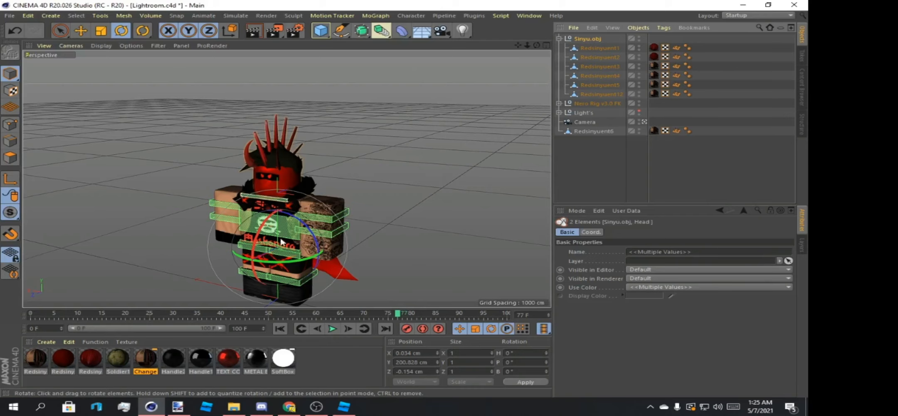
{"action": "mouse_move", "coordinate": [278, 260]}
{"action": "left_mouse_down"}
{"action": "mouse_move", "coordinate": [221, 263]}
{"action": "mouse_move", "coordinate": [314, 270]}
{"action": "mouse_move", "coordinate": [281, 263]}
{"action": "left_mouse_up"}
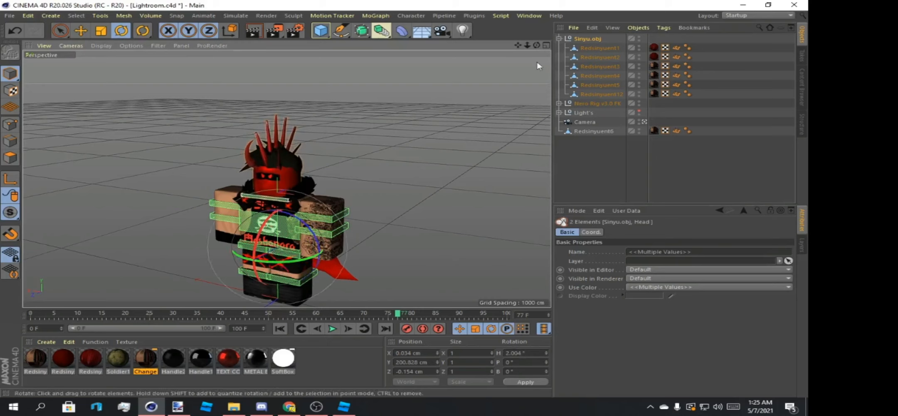
{"action": "left_click_drag", "start_coordinate": [536, 45], "coordinate": [341, 70]}
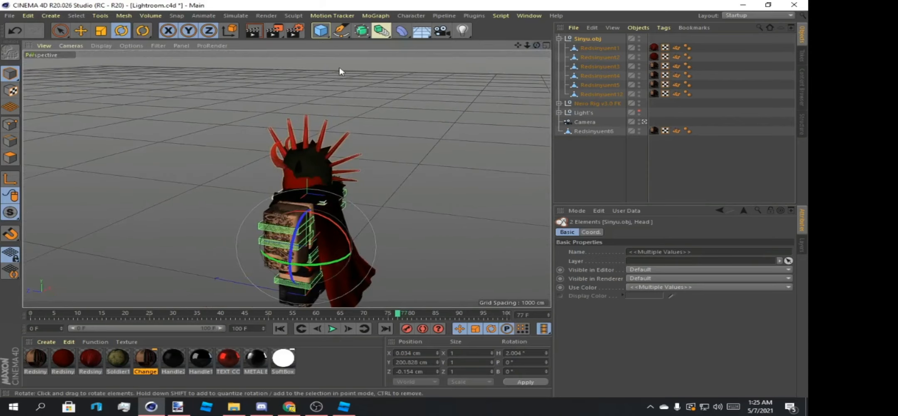
{"action": "left_click", "coordinate": [17, 29]}
{"action": "left_click_drag", "start_coordinate": [536, 45], "coordinate": [640, 34]}
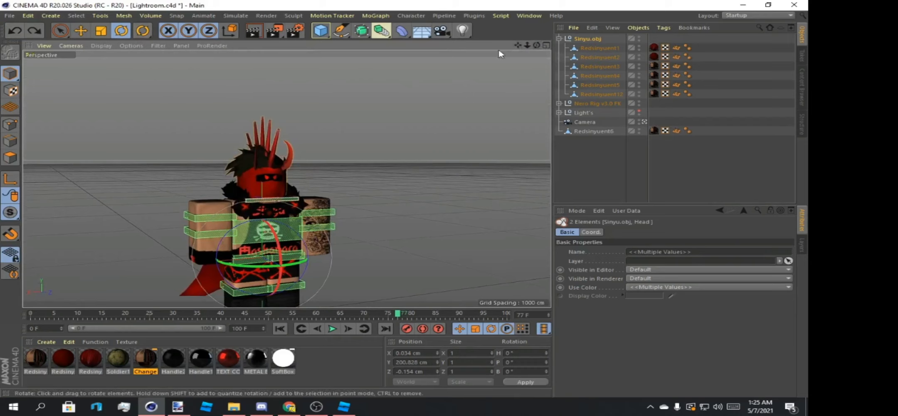
{"action": "left_click_drag", "start_coordinate": [518, 45], "coordinate": [478, 36]}
{"action": "left_click", "coordinate": [424, 173]}
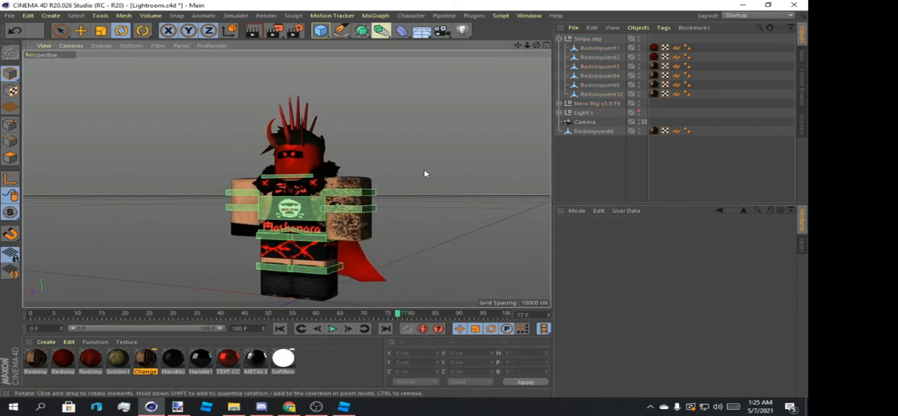
Rotate the rig's Head spline and Sinyu.obj together to a heading of 16.33° and a pitch of -3.995°.
{"action": "left_click", "coordinate": [311, 177]}
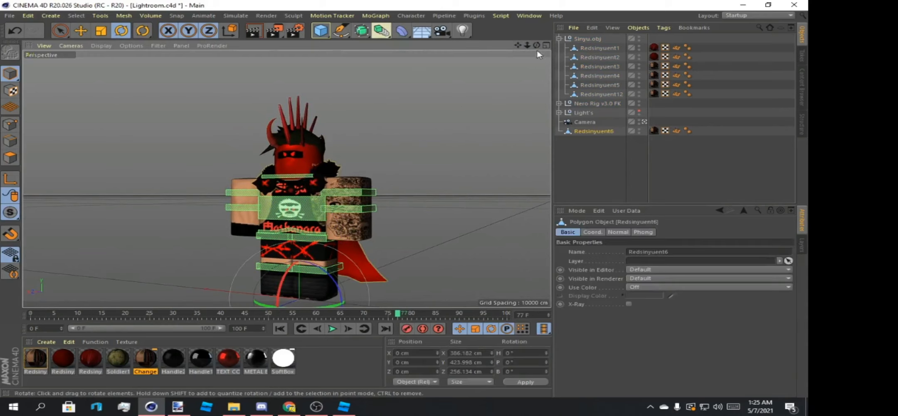
{"action": "left_click_drag", "start_coordinate": [537, 45], "coordinate": [545, 14]}
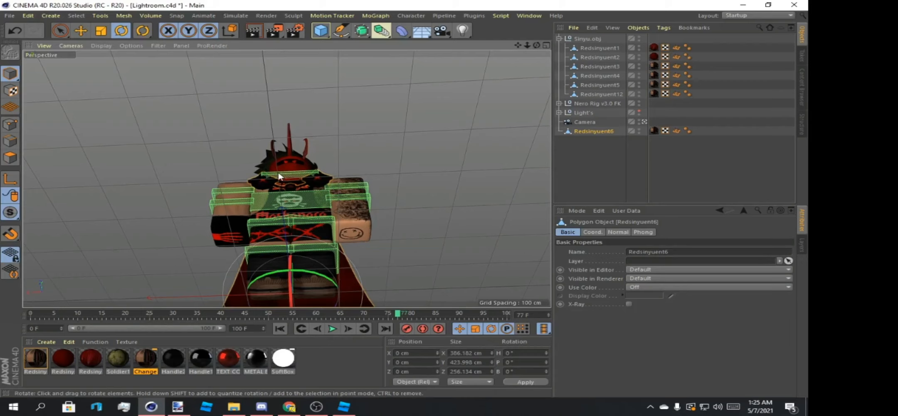
{"action": "left_click", "coordinate": [309, 176]}
{"action": "left_click_drag", "start_coordinate": [536, 45], "coordinate": [536, 35]}
{"action": "left_click", "coordinate": [587, 39], "text": "ctrl"}
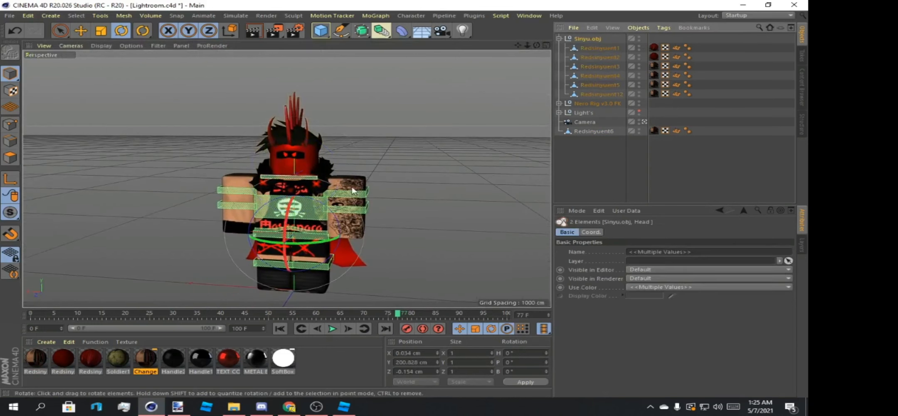
{"action": "left_click_drag", "start_coordinate": [293, 245], "coordinate": [308, 247]}
{"action": "left_click_drag", "start_coordinate": [536, 45], "coordinate": [537, 34]}
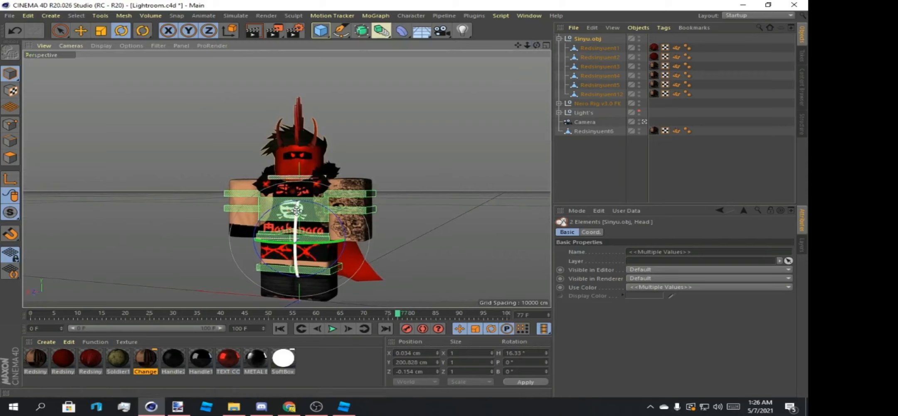
{"action": "left_click_drag", "start_coordinate": [296, 210], "coordinate": [295, 217]}
Move the selected Head spline and Sinyu.obj to about X 2.344, Y 201.402, Z -8.04 cm to align the head with the body.
{"action": "left_click_drag", "start_coordinate": [536, 46], "coordinate": [644, 68]}
{"action": "left_click", "coordinate": [80, 30]}
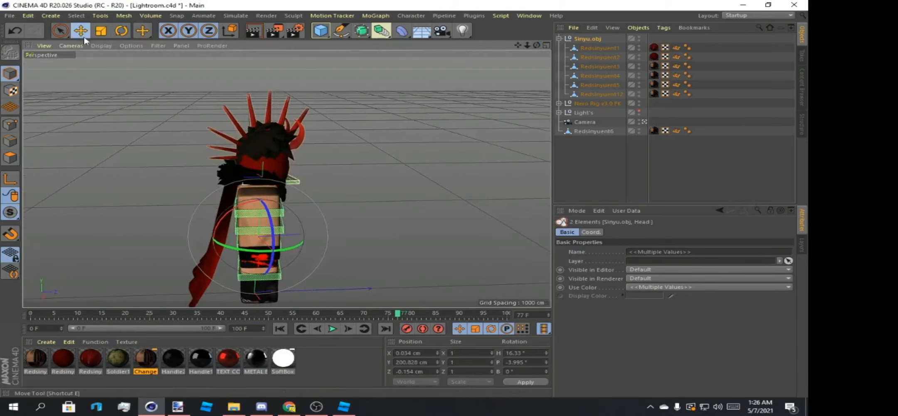
{"action": "left_click_drag", "start_coordinate": [320, 236], "coordinate": [316, 236]}
{"action": "mouse_move", "coordinate": [536, 45]}
{"action": "left_mouse_down"}
{"action": "mouse_move", "coordinate": [469, 48]}
{"action": "mouse_move", "coordinate": [536, 51]}
{"action": "left_mouse_up"}
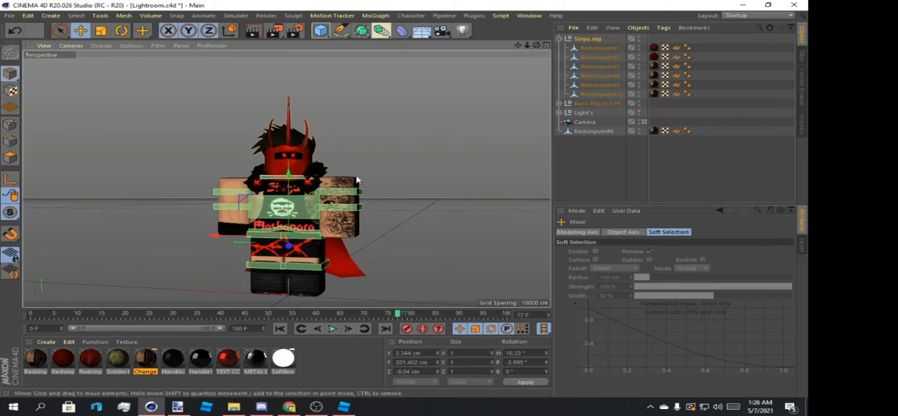
Try rotating the left elbow to a pitch of -20.505° and the left arm to -14.885°, undoing each attempt.
{"action": "left_click", "coordinate": [349, 193]}
{"action": "left_click", "coordinate": [121, 30]}
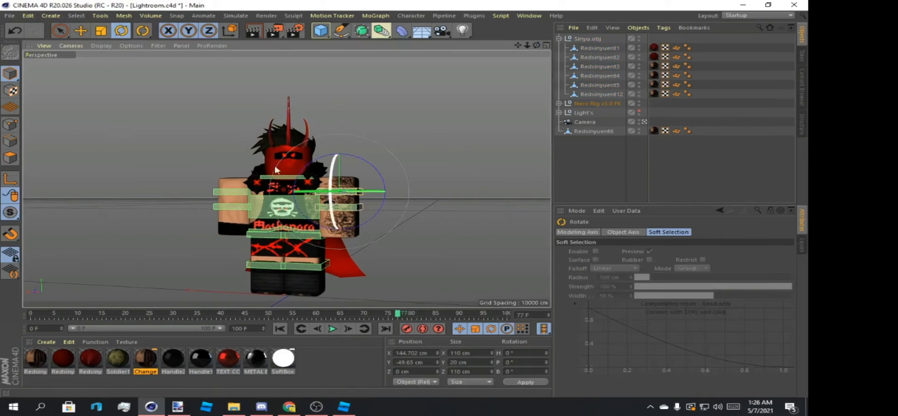
{"action": "left_click", "coordinate": [351, 201]}
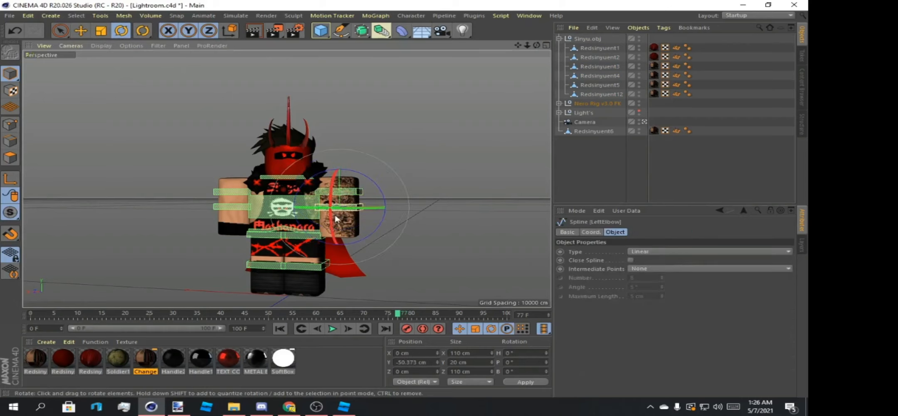
{"action": "left_click_drag", "start_coordinate": [335, 212], "coordinate": [319, 225]}
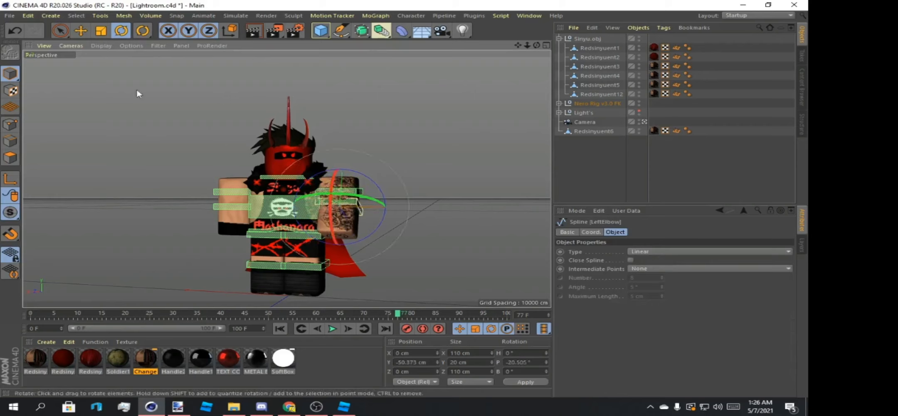
{"action": "left_click", "coordinate": [14, 32]}
{"action": "left_click", "coordinate": [358, 191]}
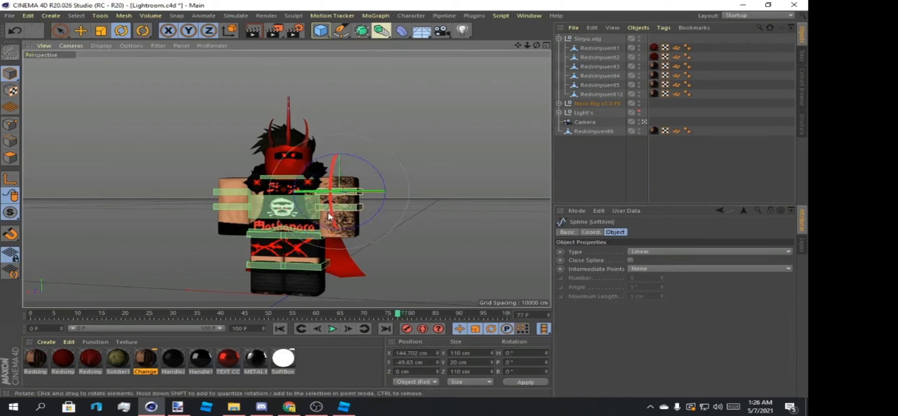
{"action": "left_click_drag", "start_coordinate": [331, 197], "coordinate": [316, 165]}
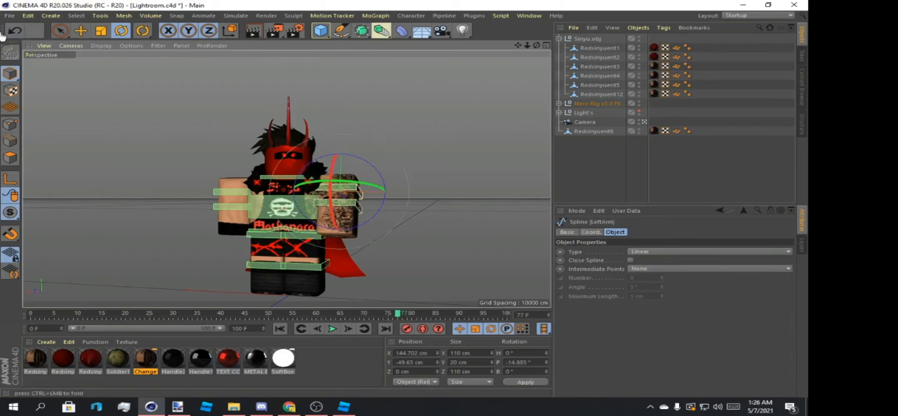
{"action": "left_click", "coordinate": [15, 32]}
{"action": "left_click", "coordinate": [272, 207]}
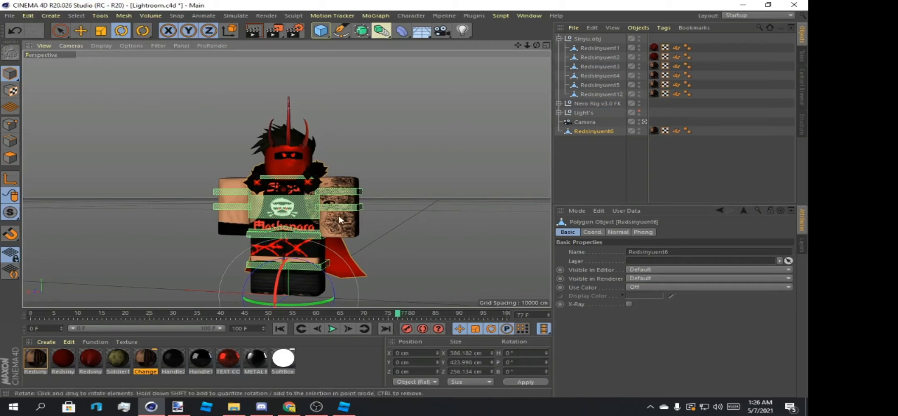
Raise the rig's left arm forward by rotating its LeftArm spline to about H 5.211°, P -77.118°, B -3.247°.
{"action": "left_click", "coordinate": [354, 197]}
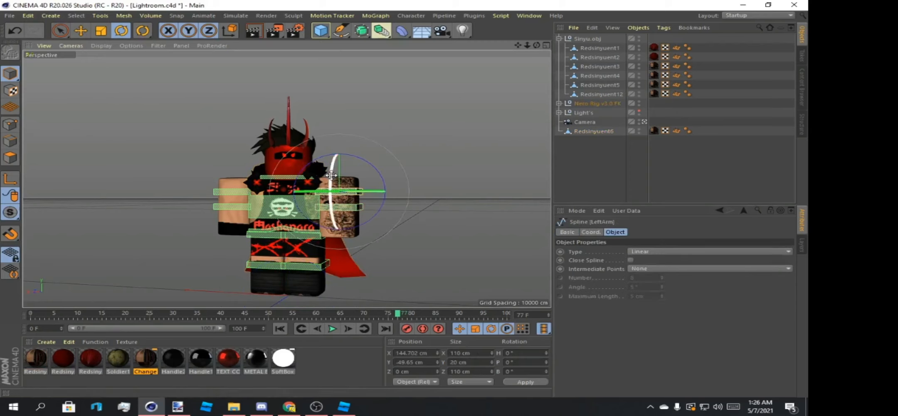
{"action": "left_click_drag", "start_coordinate": [331, 175], "coordinate": [347, 77]}
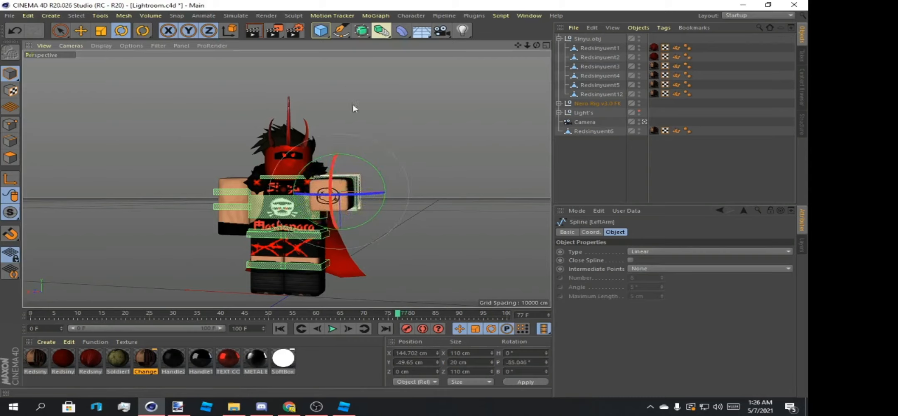
{"action": "left_click_drag", "start_coordinate": [371, 195], "coordinate": [337, 211]}
{"action": "left_click", "coordinate": [419, 191]}
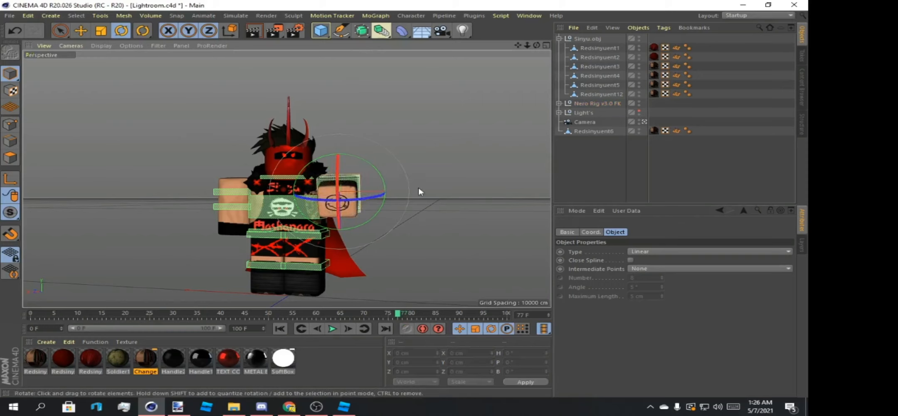
Try rotating the right arm with its attachment null and the RightArm.1 spline, and undo the rotations.
{"action": "left_click", "coordinate": [243, 197]}
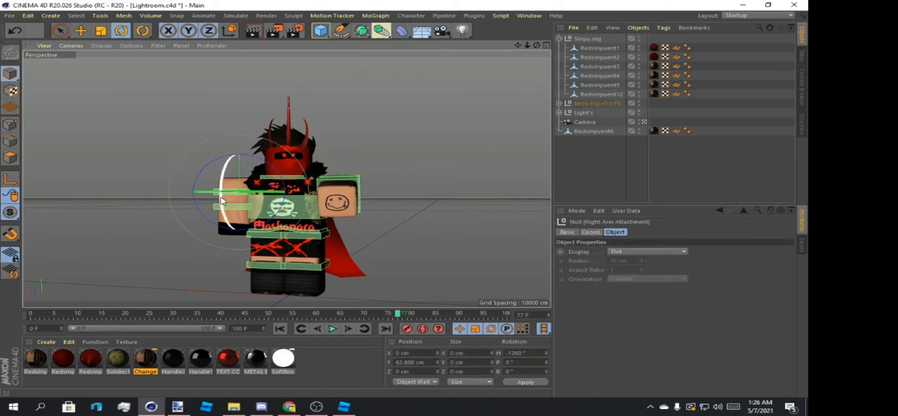
{"action": "left_click_drag", "start_coordinate": [270, 167], "coordinate": [219, 157]}
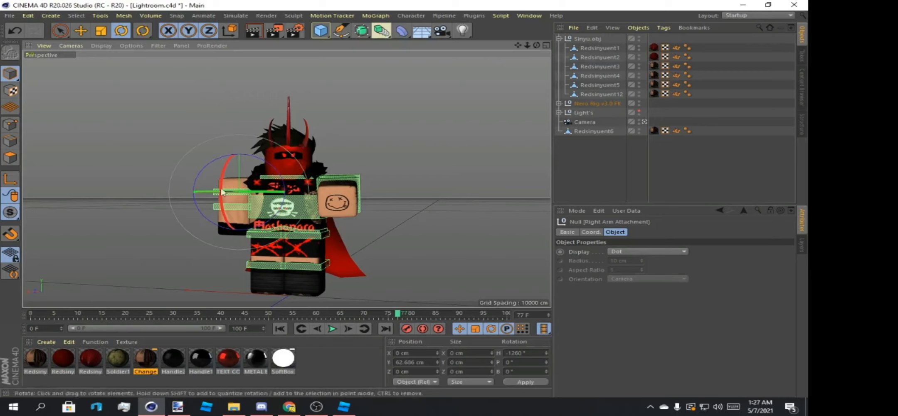
{"action": "left_click", "coordinate": [180, 207]}
{"action": "left_click", "coordinate": [219, 199]}
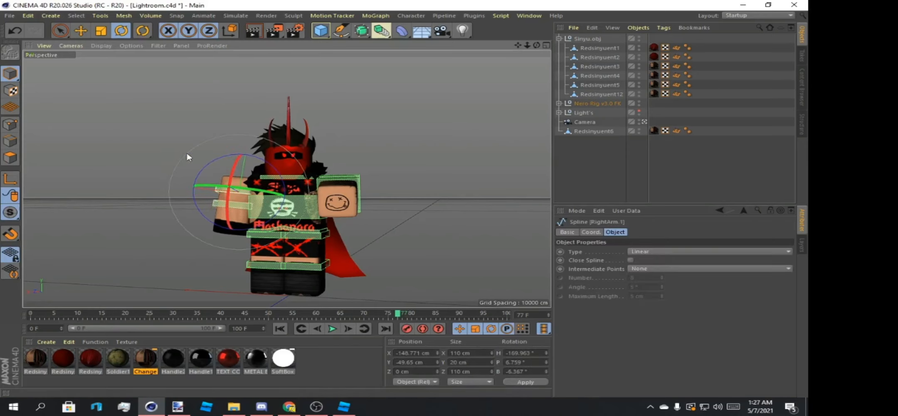
{"action": "key", "text": "ctrl+z"}
{"action": "left_click_drag", "start_coordinate": [232, 187], "coordinate": [183, 156]}
{"action": "key", "text": "ctrl+z"}
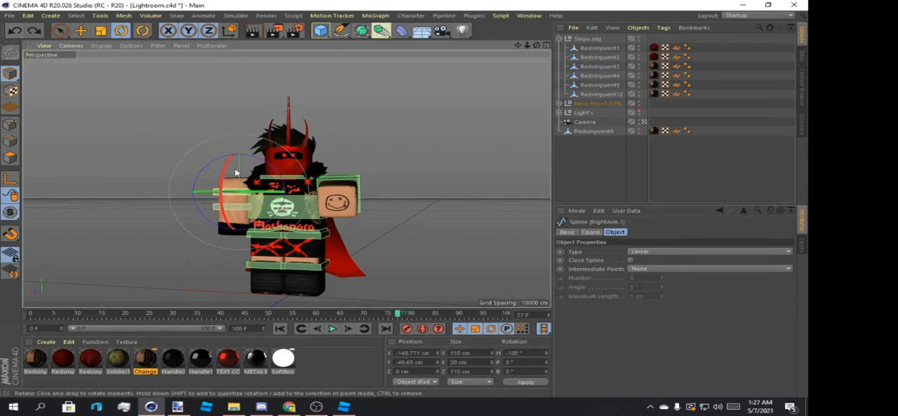
Swing the right arm outward to a bank of -12.323° and bend the right elbow slightly.
{"action": "left_click_drag", "start_coordinate": [247, 155], "coordinate": [255, 161]}
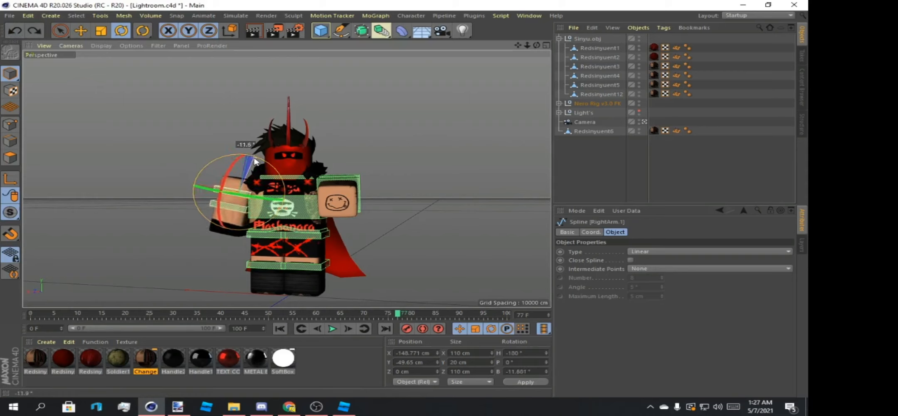
{"action": "left_click_drag", "start_coordinate": [255, 162], "coordinate": [256, 162]}
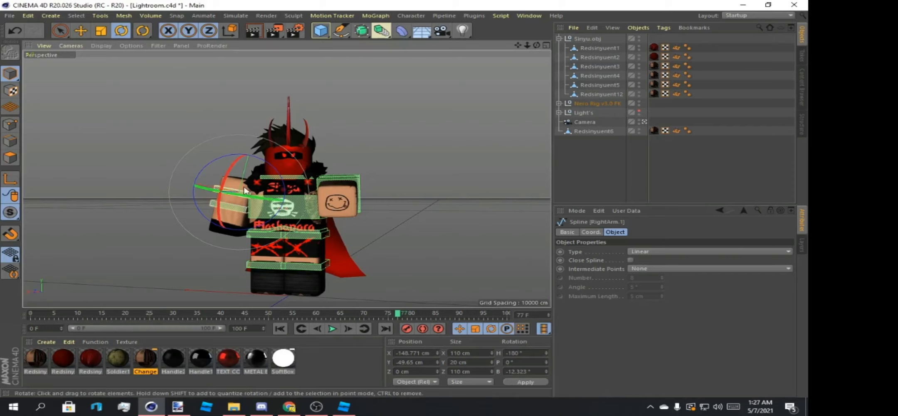
{"action": "left_click", "coordinate": [230, 213]}
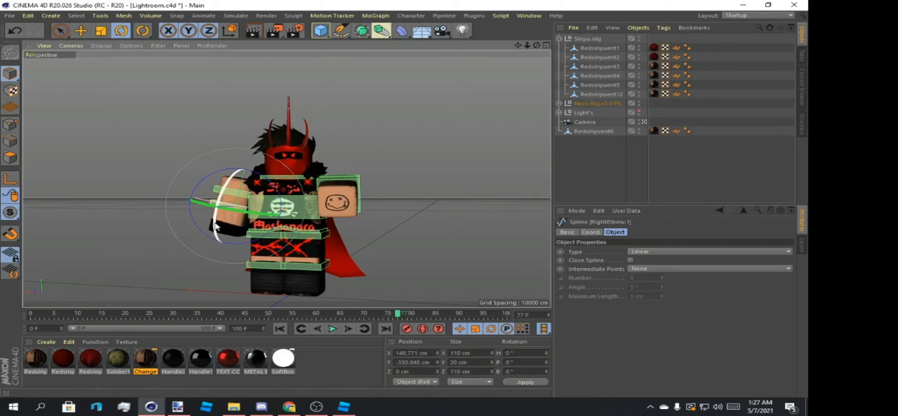
{"action": "left_click_drag", "start_coordinate": [215, 226], "coordinate": [214, 210]}
{"action": "left_click", "coordinate": [207, 193]}
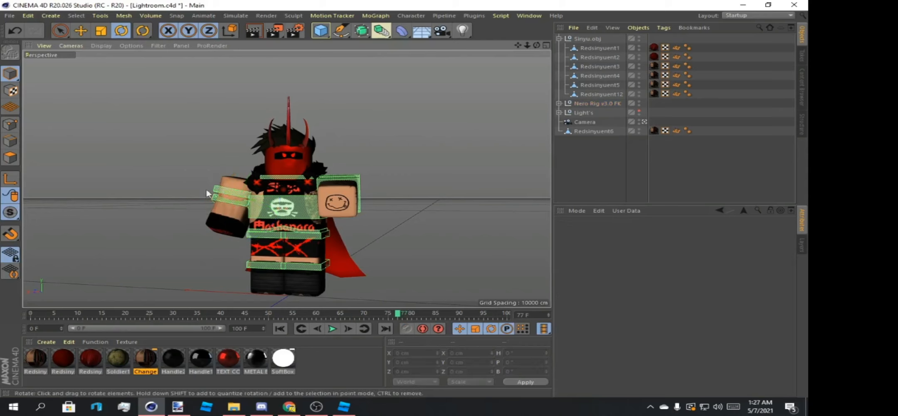
Rotate the RightLeg spline to a bank of 2.673° and clear the selection.
{"action": "left_click", "coordinate": [261, 235]}
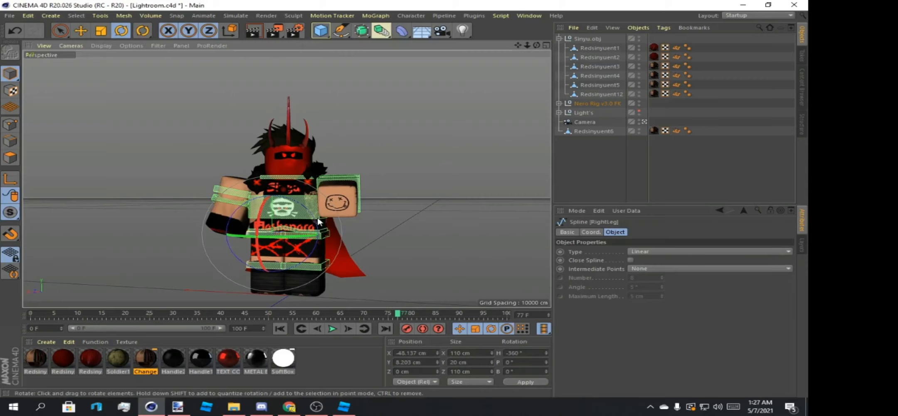
{"action": "left_click_drag", "start_coordinate": [316, 222], "coordinate": [317, 249]}
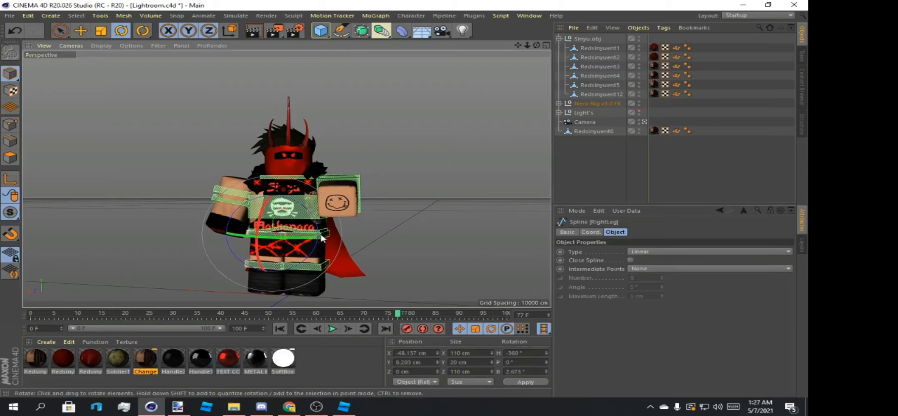
{"action": "left_click", "coordinate": [324, 238]}
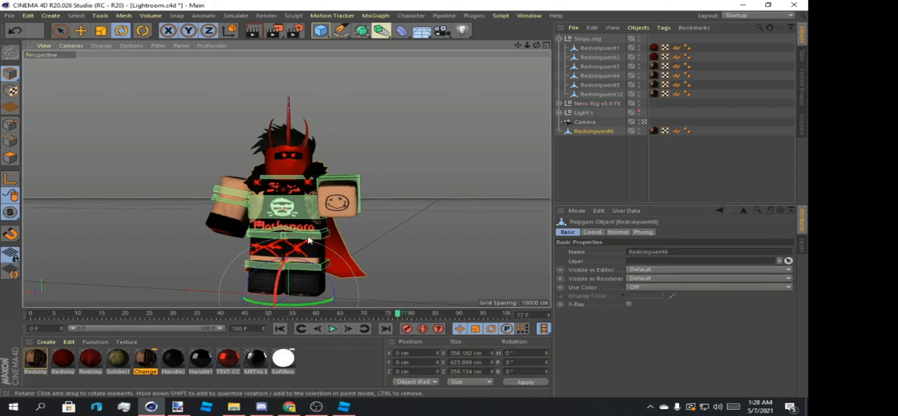
{"action": "left_click", "coordinate": [418, 219]}
Try tilting the body with the Bottom spline to a bank of -3.29° and undo the rotation.
{"action": "left_click_drag", "start_coordinate": [537, 45], "coordinate": [505, 86]}
{"action": "left_click", "coordinate": [300, 233]}
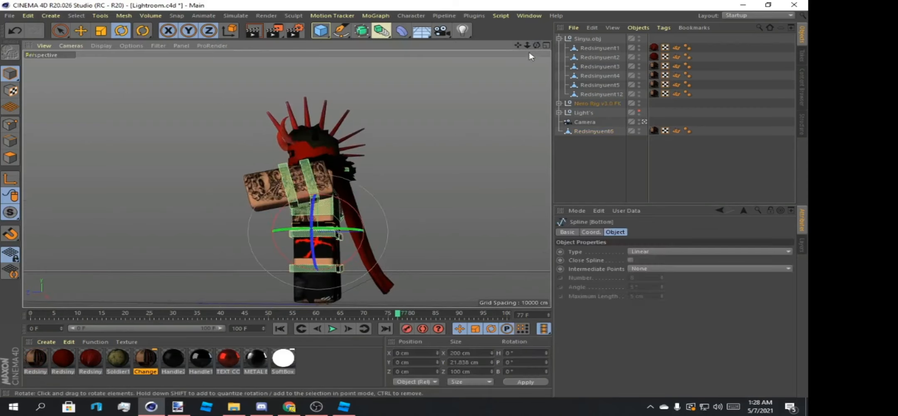
{"action": "mouse_move", "coordinate": [536, 45]}
{"action": "left_mouse_down"}
{"action": "mouse_move", "coordinate": [514, 51]}
{"action": "mouse_move", "coordinate": [568, 38]}
{"action": "mouse_move", "coordinate": [510, 48]}
{"action": "mouse_move", "coordinate": [535, 40]}
{"action": "left_mouse_up"}
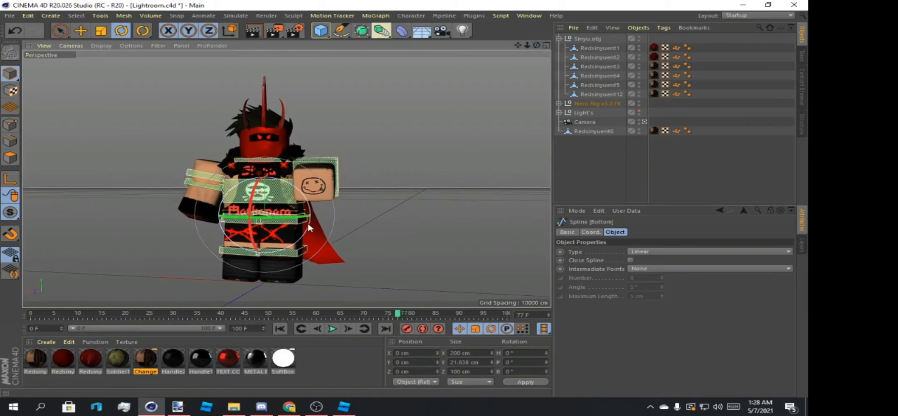
{"action": "left_click_drag", "start_coordinate": [310, 223], "coordinate": [309, 219]}
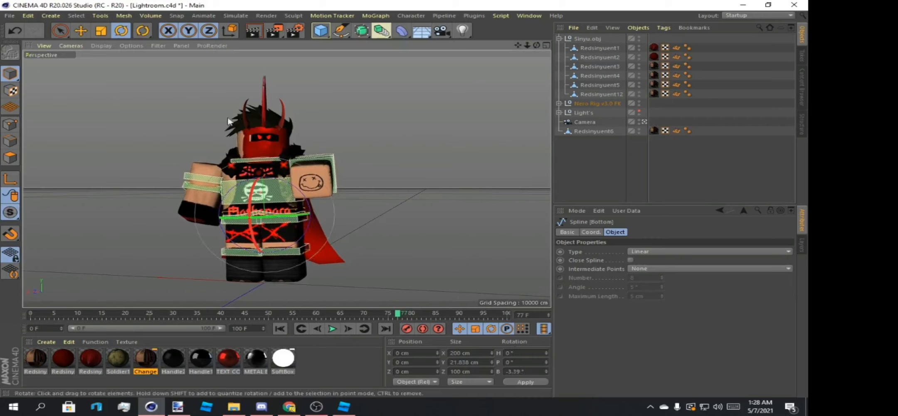
{"action": "left_click", "coordinate": [15, 31]}
Rotate the LeftLeg spline outward to a bank of 3.177°.
{"action": "left_click", "coordinate": [301, 254]}
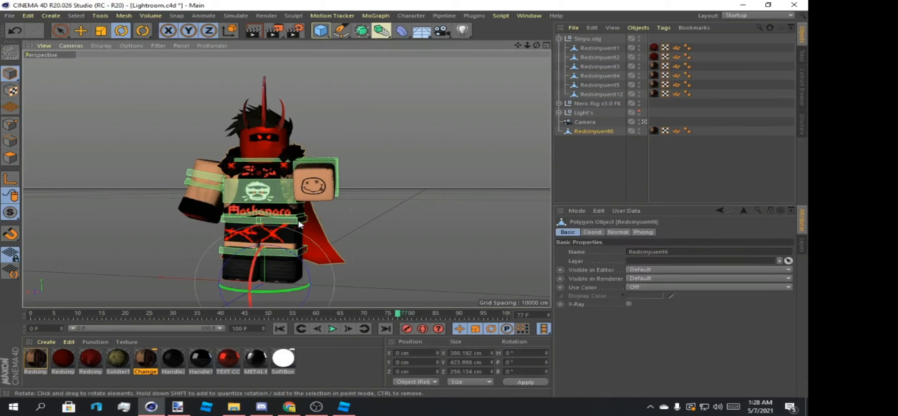
{"action": "left_click", "coordinate": [466, 93]}
{"action": "left_click_drag", "start_coordinate": [536, 45], "coordinate": [573, 73]}
{"action": "left_click", "coordinate": [305, 222]}
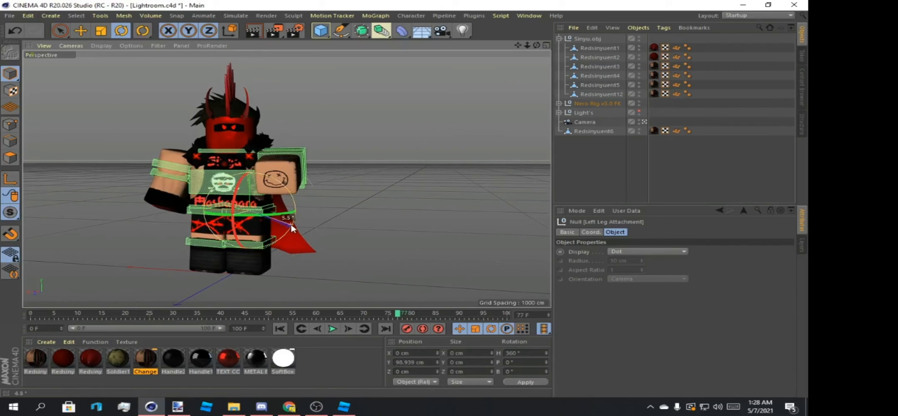
{"action": "left_click", "coordinate": [337, 202]}
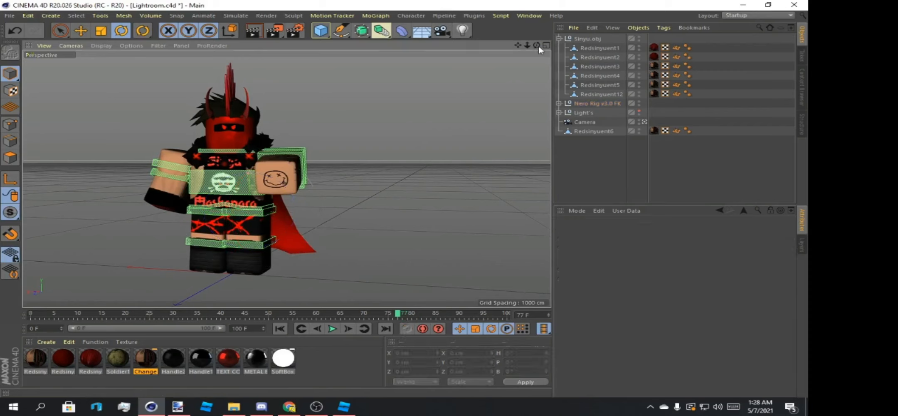
{"action": "left_click_drag", "start_coordinate": [537, 47], "coordinate": [566, 31]}
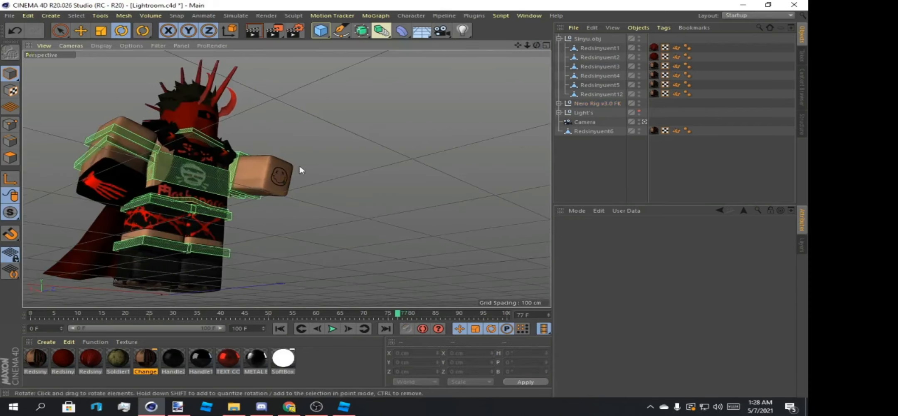
{"action": "left_click", "coordinate": [232, 218]}
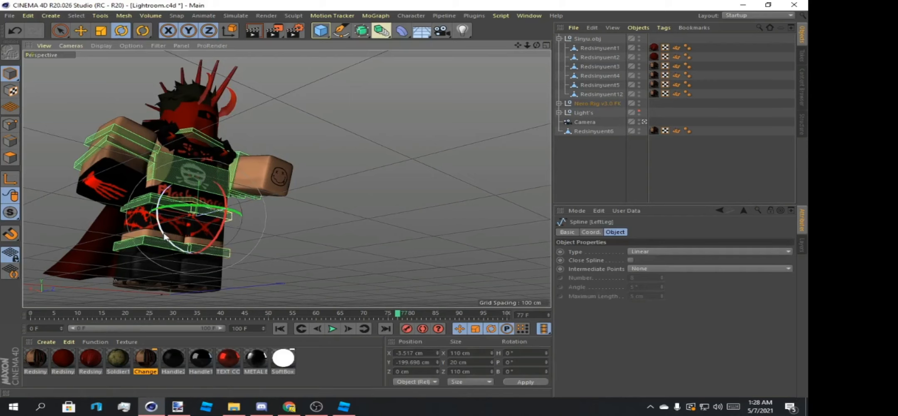
{"action": "left_click_drag", "start_coordinate": [164, 236], "coordinate": [164, 239]}
{"action": "mouse_move", "coordinate": [536, 45]}
{"action": "left_mouse_down"}
{"action": "mouse_move", "coordinate": [478, 69]}
{"action": "mouse_move", "coordinate": [483, 45]}
{"action": "mouse_move", "coordinate": [545, 48]}
{"action": "mouse_move", "coordinate": [513, 46]}
{"action": "mouse_move", "coordinate": [536, 52]}
{"action": "mouse_move", "coordinate": [543, 43]}
{"action": "left_mouse_up"}
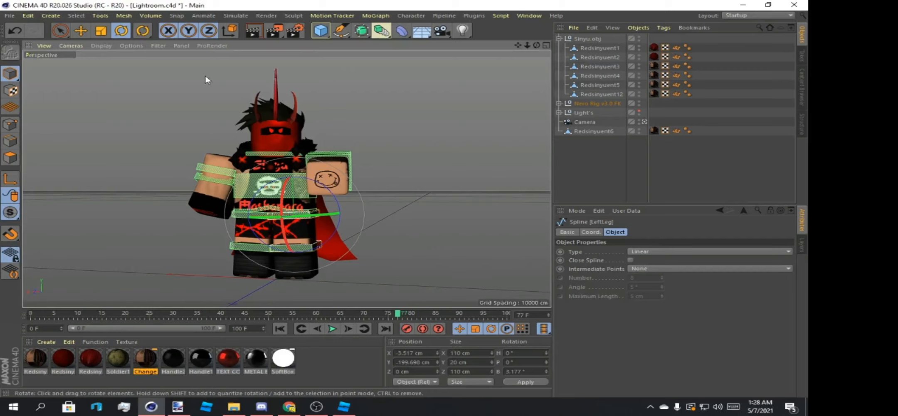
Clear the selection and render a preview of the posed character in the active view.
{"action": "left_click", "coordinate": [188, 80]}
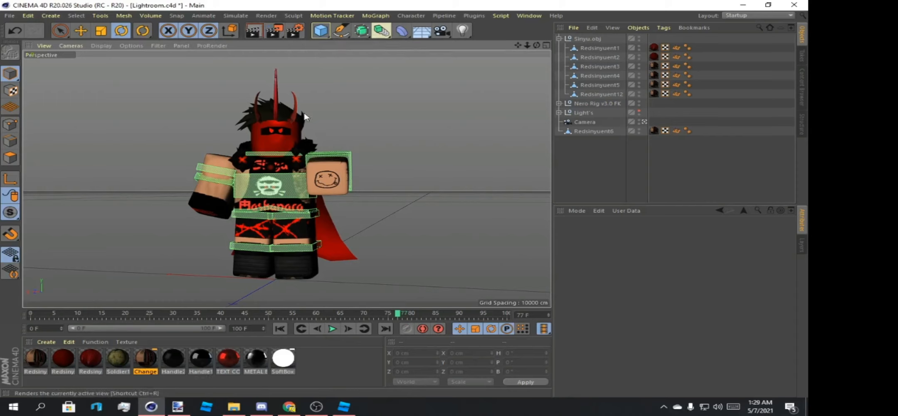
{"action": "left_click", "coordinate": [258, 32]}
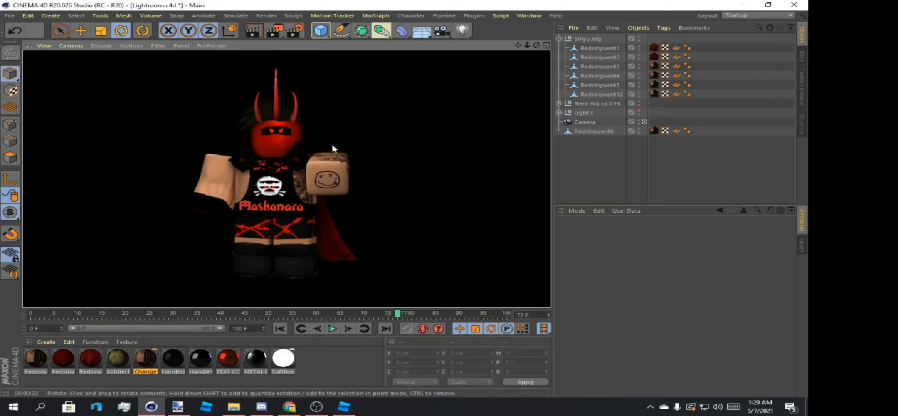
{"action": "left_click", "coordinate": [375, 101]}
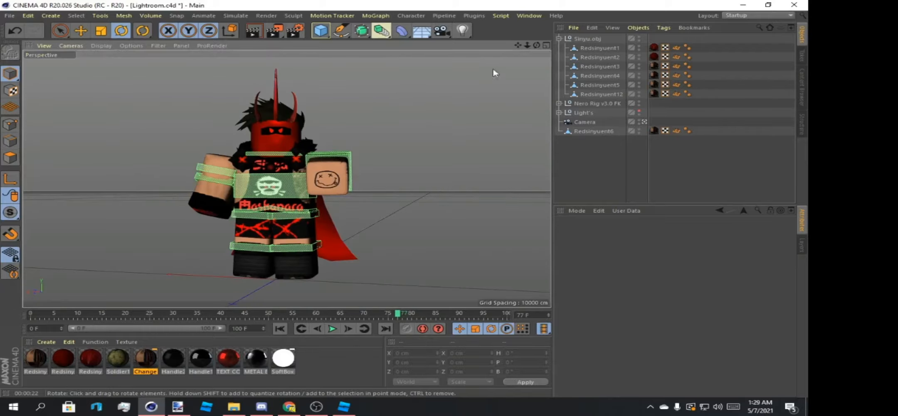
Move the LeftArm spline from behind to about X 143.3, Y -47.5, Z 9.5 cm to adjust the raised arm's position.
{"action": "left_click_drag", "start_coordinate": [537, 45], "coordinate": [436, 76]}
{"action": "left_click_drag", "start_coordinate": [287, 178], "coordinate": [288, 179], "text": "alt"}
{"action": "left_click", "coordinate": [254, 176]}
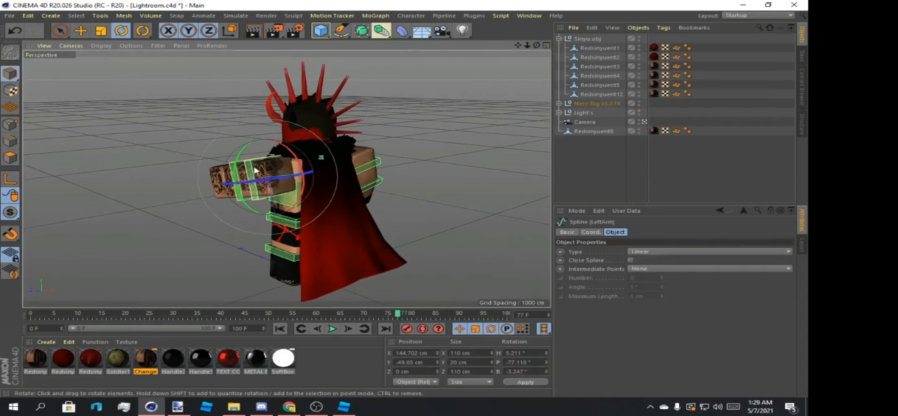
{"action": "key", "text": "e"}
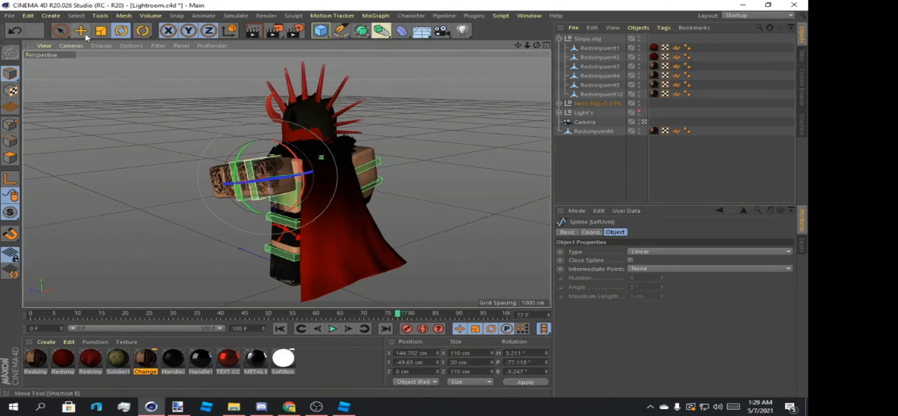
{"action": "left_click_drag", "start_coordinate": [312, 173], "coordinate": [315, 173]}
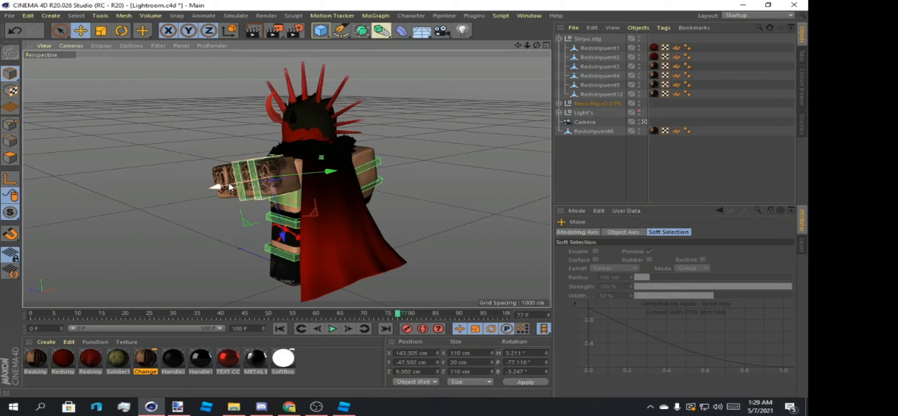
Move the LeftArm spline to about X 147.4 cm and rotate the LeftElbow spline to a pitch of -5.201°.
{"action": "left_click_drag", "start_coordinate": [230, 186], "coordinate": [228, 186]}
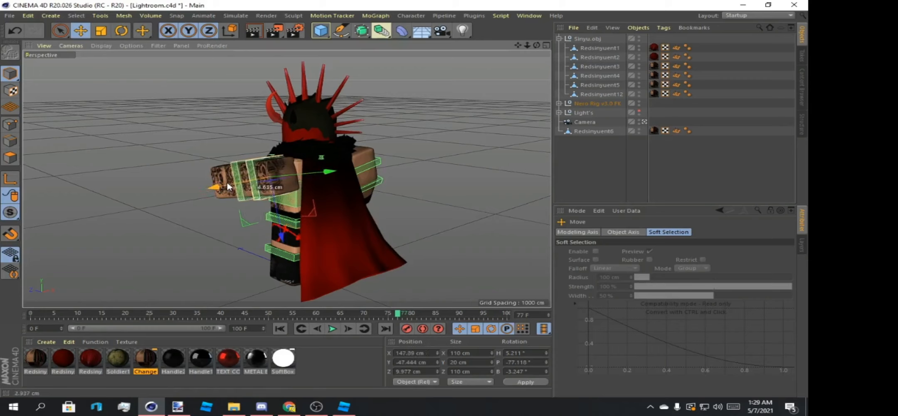
{"action": "left_click_drag", "start_coordinate": [536, 46], "coordinate": [657, 30]}
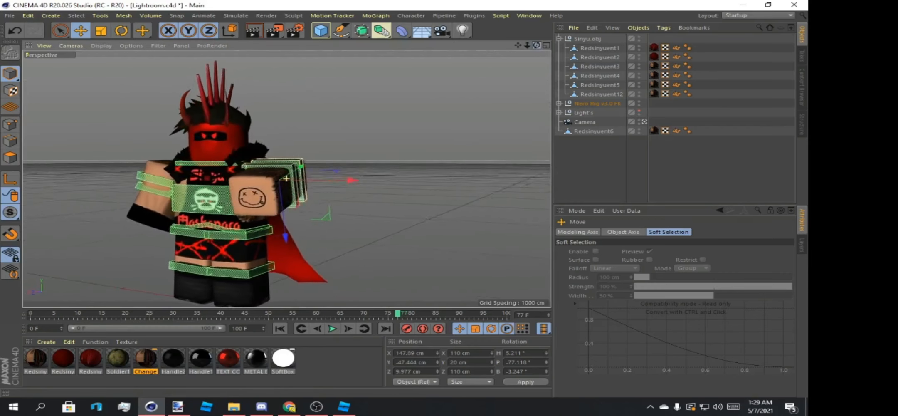
{"action": "mouse_move", "coordinate": [328, 152]}
{"action": "left_mouse_down", "text": "alt"}
{"action": "mouse_move", "coordinate": [359, 139]}
{"action": "mouse_move", "coordinate": [344, 158]}
{"action": "left_mouse_up", "text": "alt"}
{"action": "left_click", "coordinate": [305, 173]}
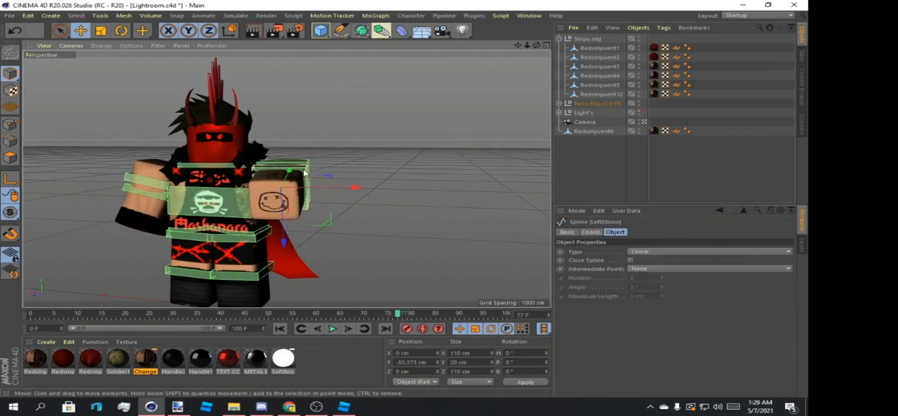
{"action": "key", "text": "r"}
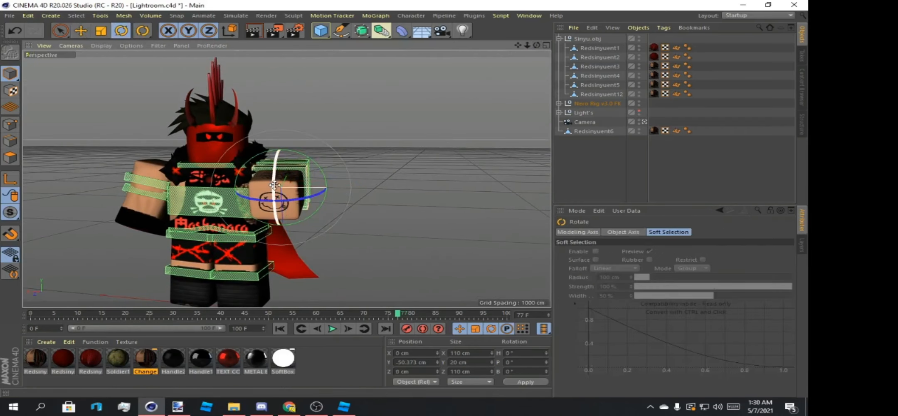
{"action": "left_click_drag", "start_coordinate": [275, 185], "coordinate": [273, 193]}
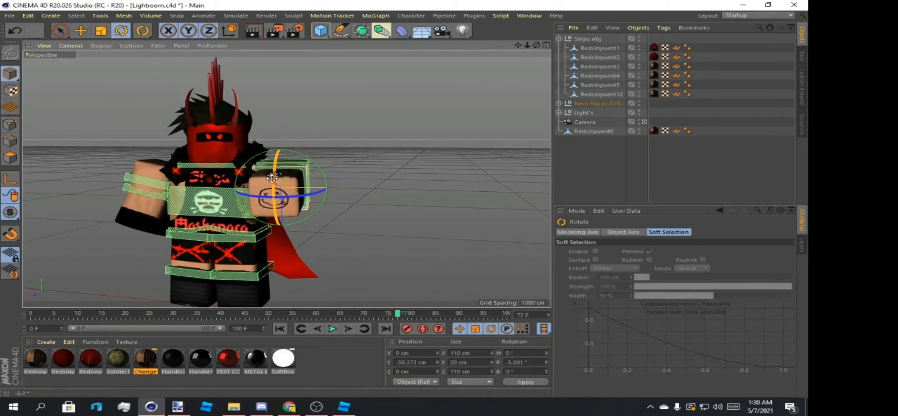
Render a front preview of the pose in the active view, glance at the OBS recording window, and clear the selection.
{"action": "left_click_drag", "start_coordinate": [517, 46], "coordinate": [536, 49]}
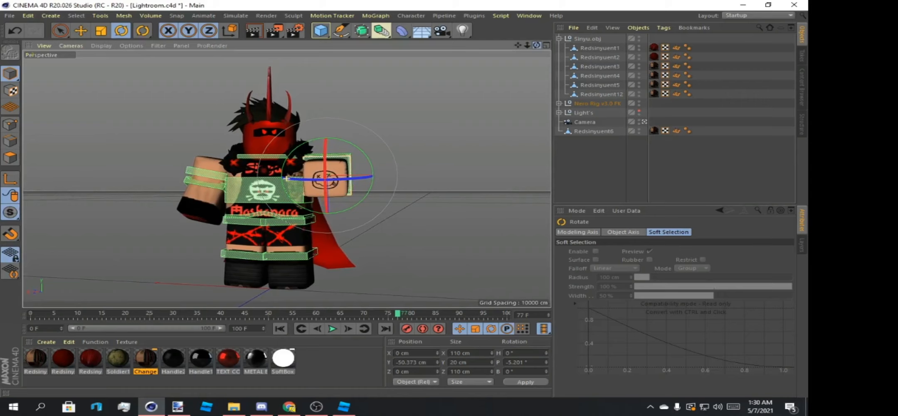
{"action": "left_click", "coordinate": [253, 32]}
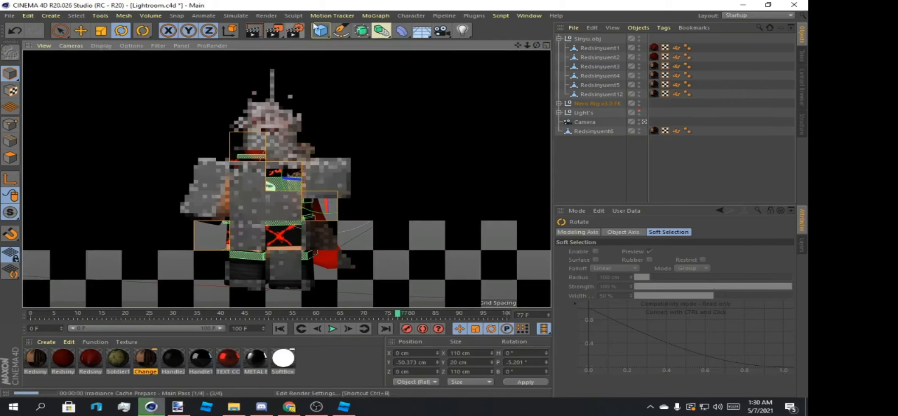
{"action": "left_click", "coordinate": [316, 406]}
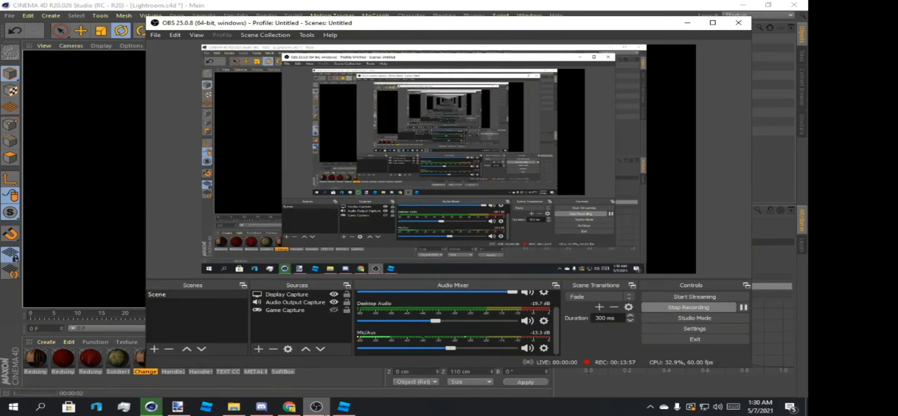
{"action": "left_click", "coordinate": [316, 407]}
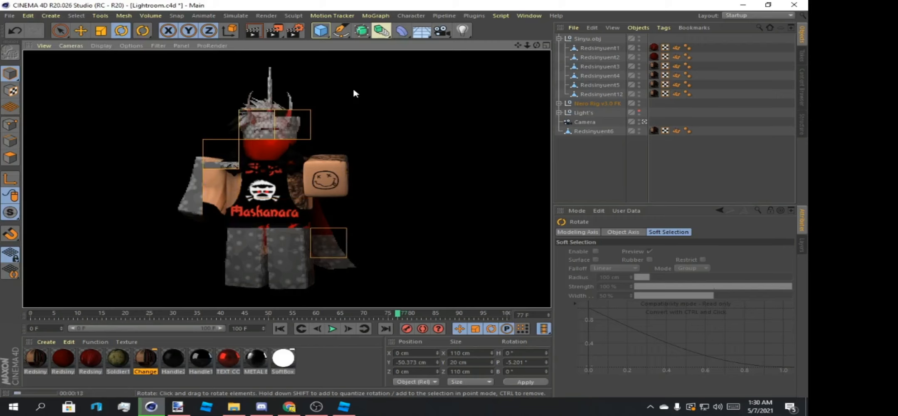
{"action": "left_click", "coordinate": [333, 129]}
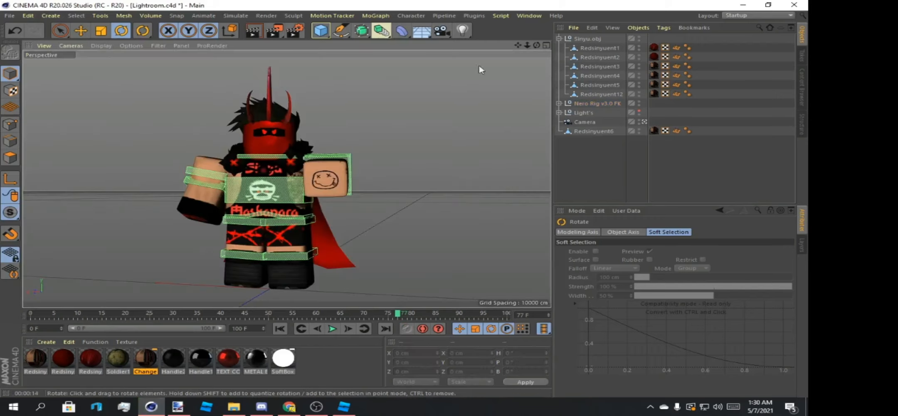
Move the LeftArm spline to about X 142.8, Y -55.5, Z -25.8 cm to refine the raised arm's placement.
{"action": "left_click_drag", "start_coordinate": [536, 46], "coordinate": [512, 55]}
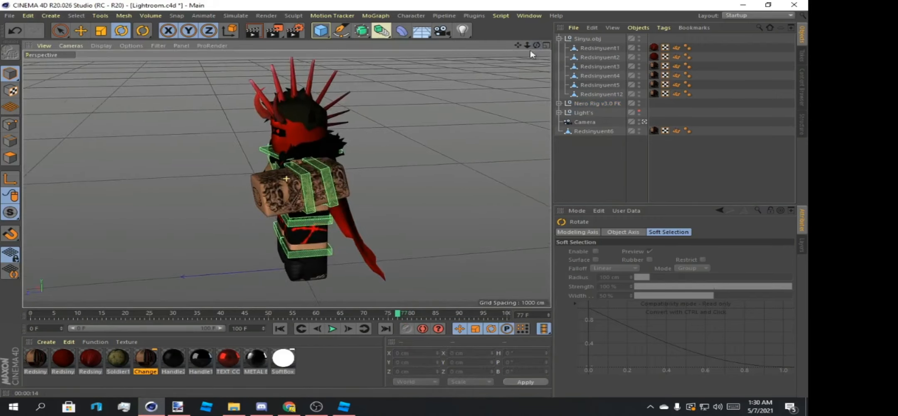
{"action": "left_click", "coordinate": [331, 186]}
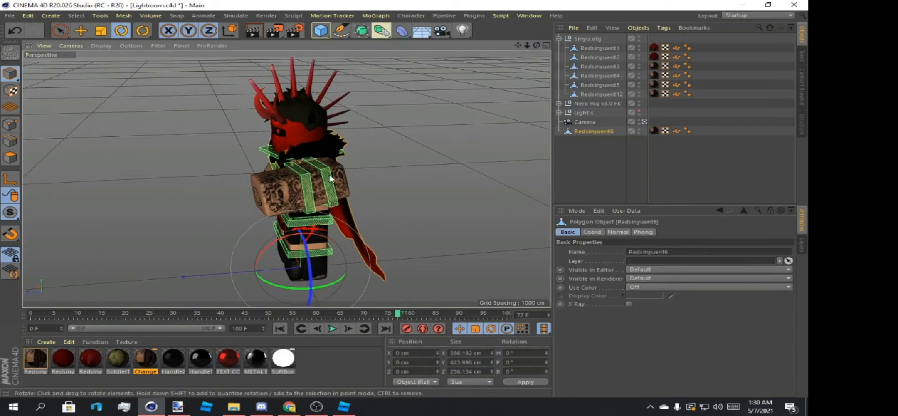
{"action": "left_click", "coordinate": [316, 168]}
{"action": "left_click_drag", "start_coordinate": [536, 45], "coordinate": [449, 56]}
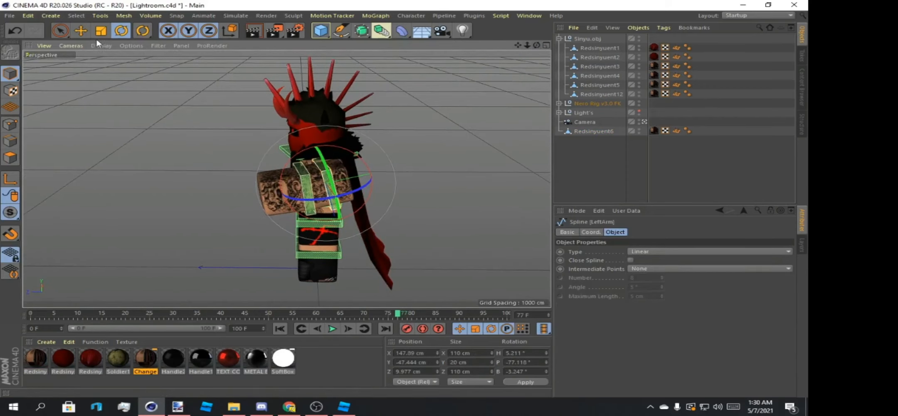
{"action": "left_click", "coordinate": [81, 32]}
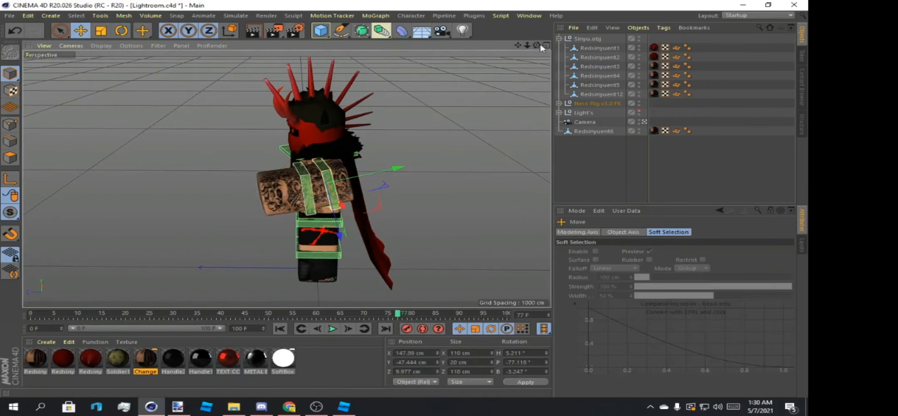
{"action": "left_click_drag", "start_coordinate": [536, 46], "coordinate": [458, 100]}
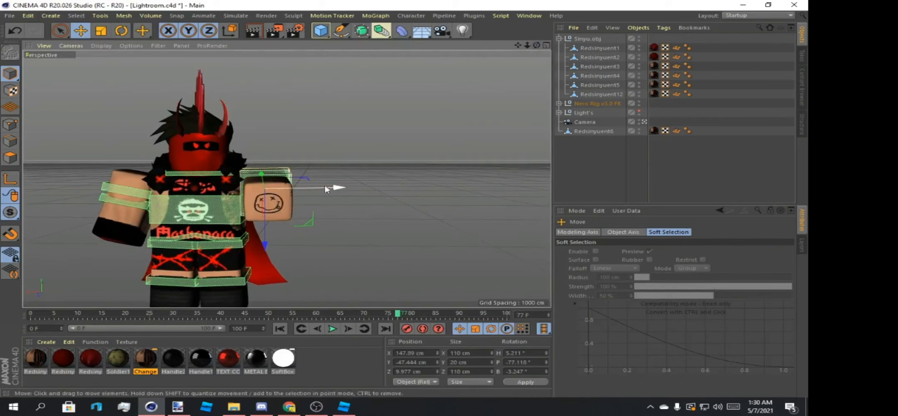
{"action": "left_click_drag", "start_coordinate": [333, 188], "coordinate": [309, 188]}
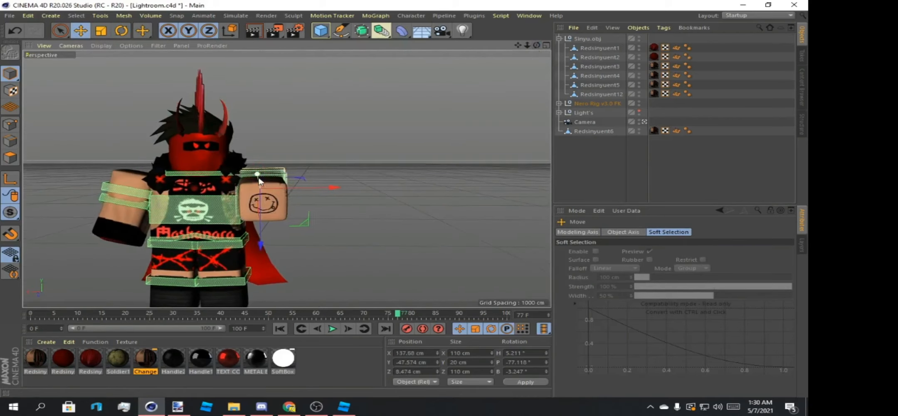
{"action": "left_click_drag", "start_coordinate": [258, 173], "coordinate": [261, 179]}
Render the whole character again in the active view to check the adjusted left arm, and deselect the spline.
{"action": "mouse_move", "coordinate": [536, 46]}
{"action": "left_mouse_down"}
{"action": "mouse_move", "coordinate": [388, 72]}
{"action": "mouse_move", "coordinate": [537, 47]}
{"action": "left_mouse_up"}
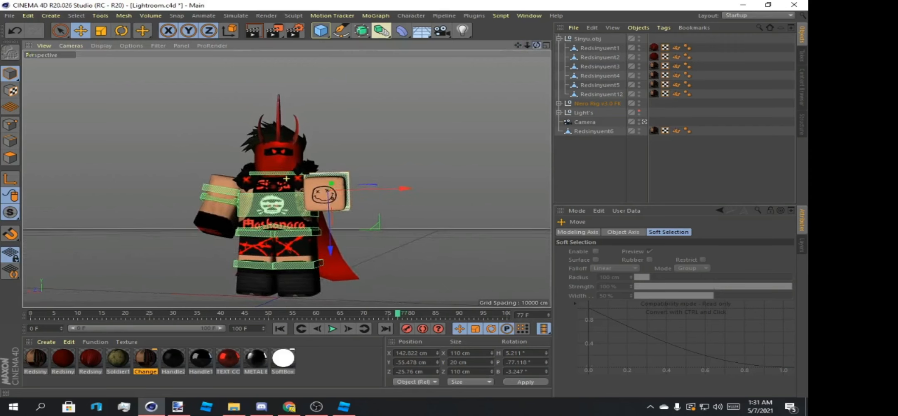
{"action": "left_click", "coordinate": [252, 32]}
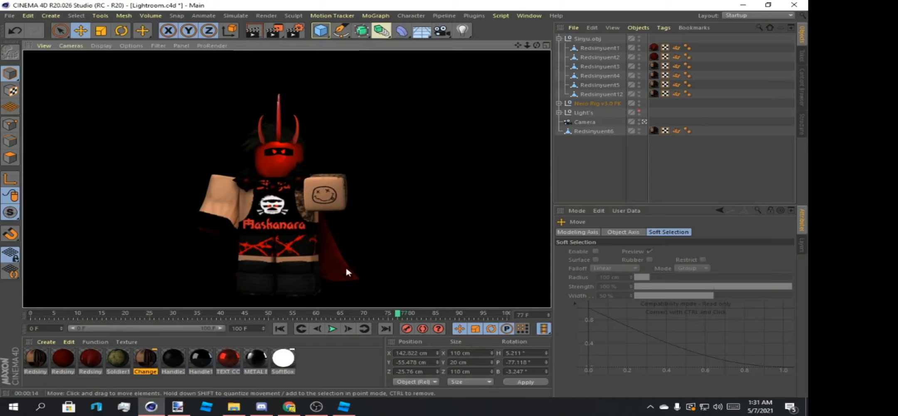
{"action": "left_click", "coordinate": [347, 242]}
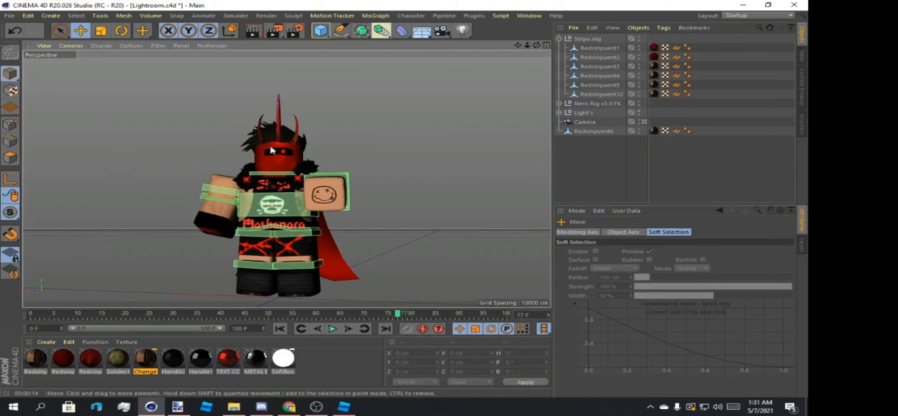
{"action": "left_click", "coordinate": [295, 34]}
{"action": "left_click", "coordinate": [370, 64]}
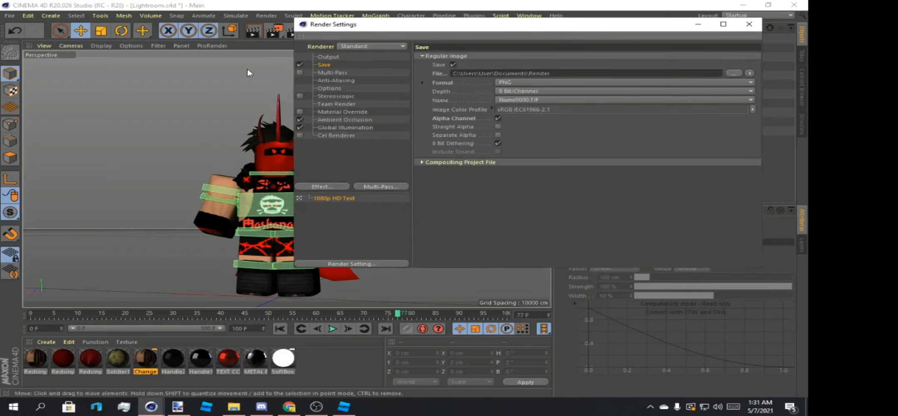
{"action": "left_click", "coordinate": [749, 23]}
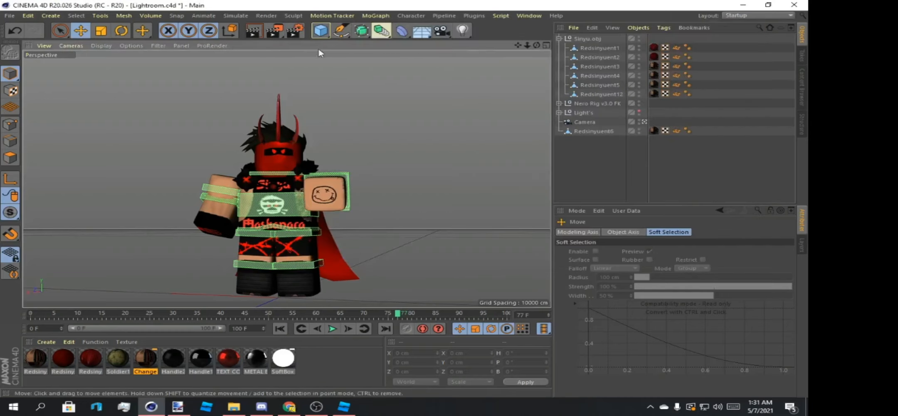
Set the render's save file to SinyuRedEnt in Pictures > New folder and close the render settings.
{"action": "left_click", "coordinate": [297, 32]}
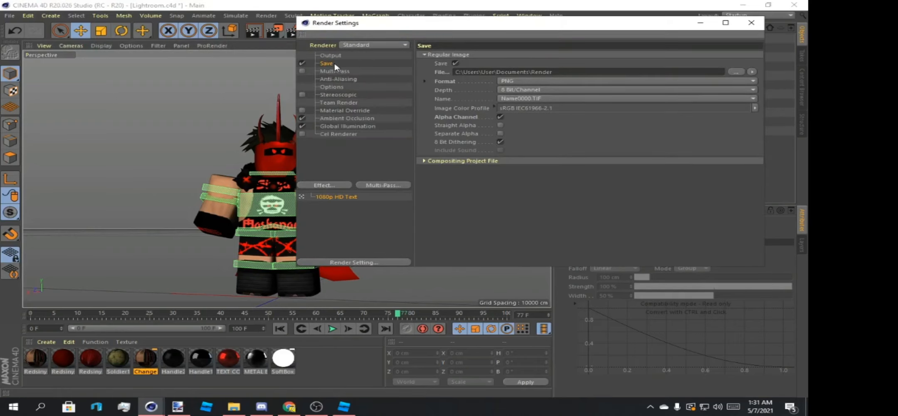
{"action": "left_click", "coordinate": [738, 73]}
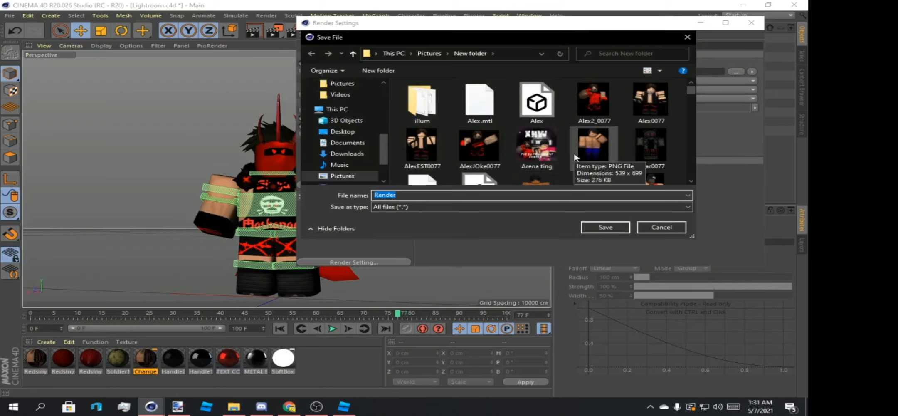
{"action": "type", "text": "SinyuR"}
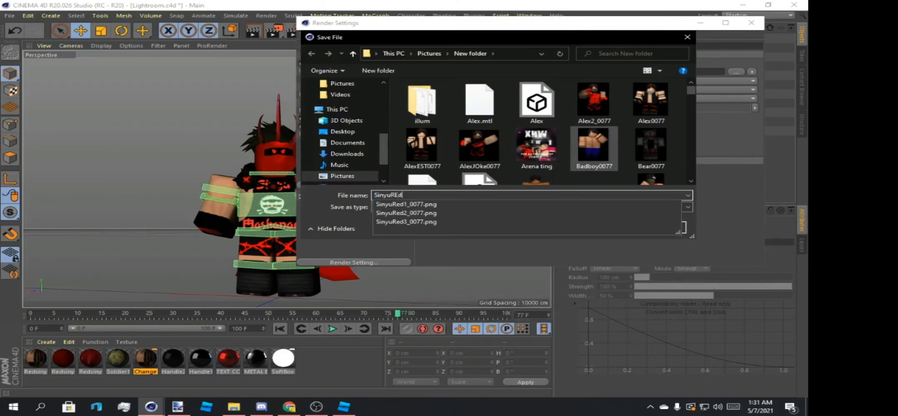
{"action": "type", "text": "edEnt"}
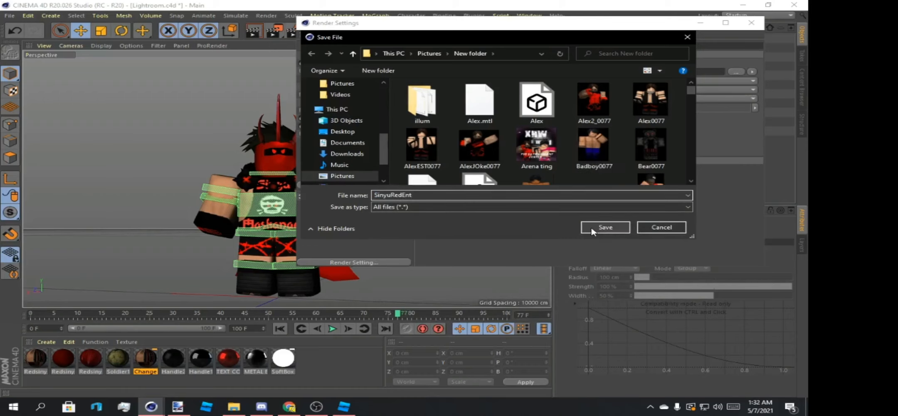
{"action": "left_click", "coordinate": [592, 228]}
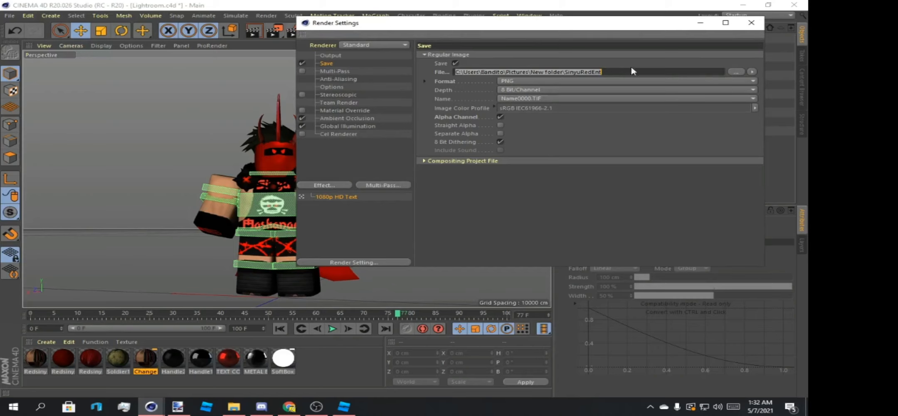
{"action": "left_click", "coordinate": [751, 23]}
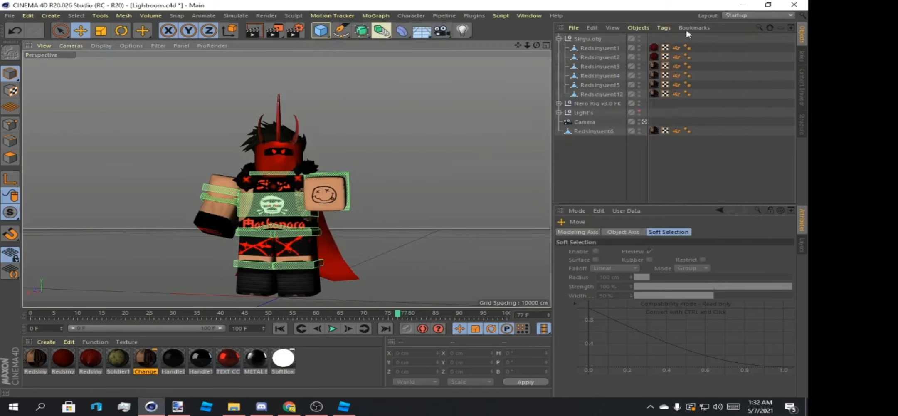
Render the project to the Picture Viewer and fit the character in view at 60% zoom.
{"action": "left_click", "coordinate": [274, 31]}
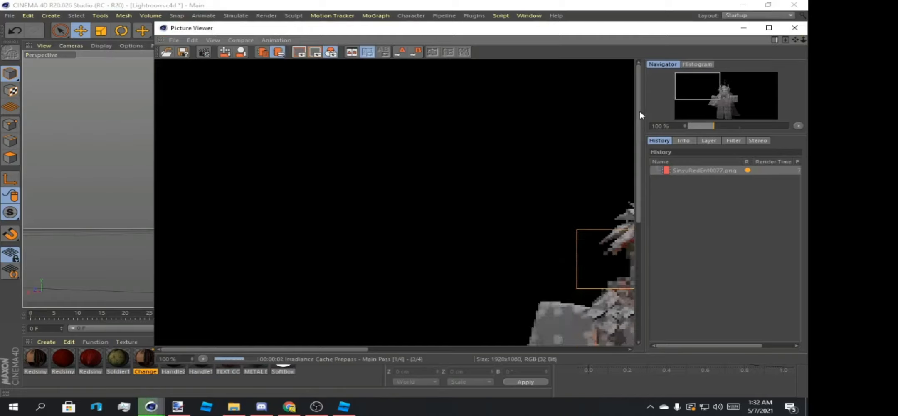
{"action": "left_click_drag", "start_coordinate": [722, 99], "coordinate": [729, 111]}
{"action": "scroll", "coordinate": [731, 102], "scroll_direction": "down", "scroll_amount": 4}
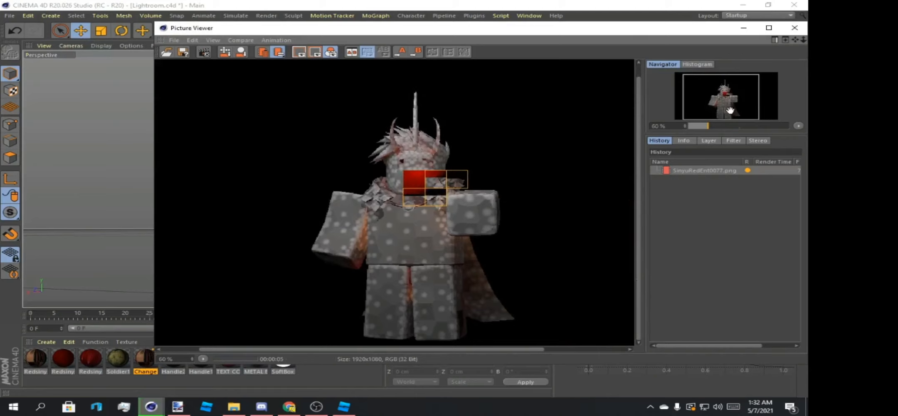